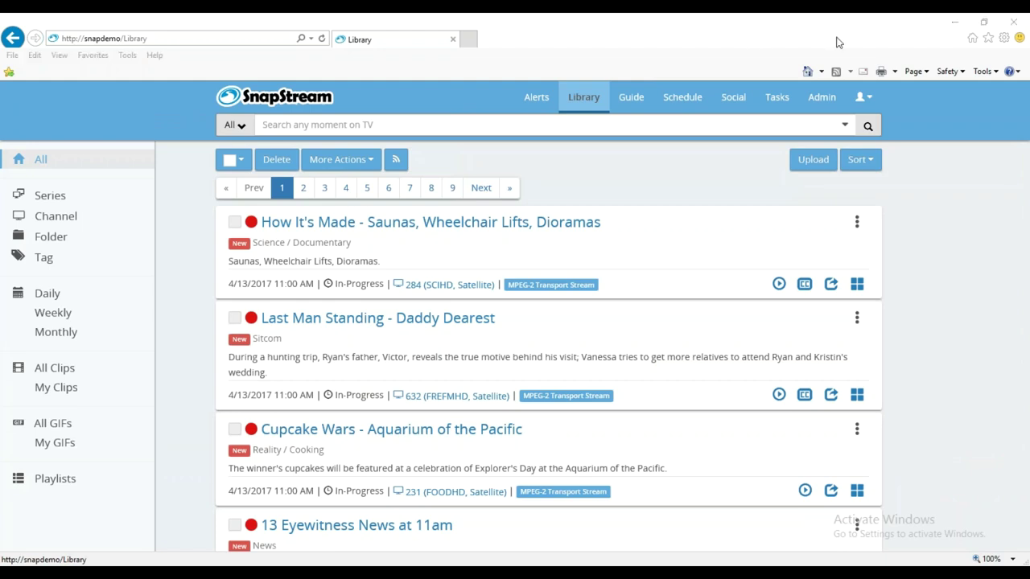
pyautogui.doubleClick(916, 302)
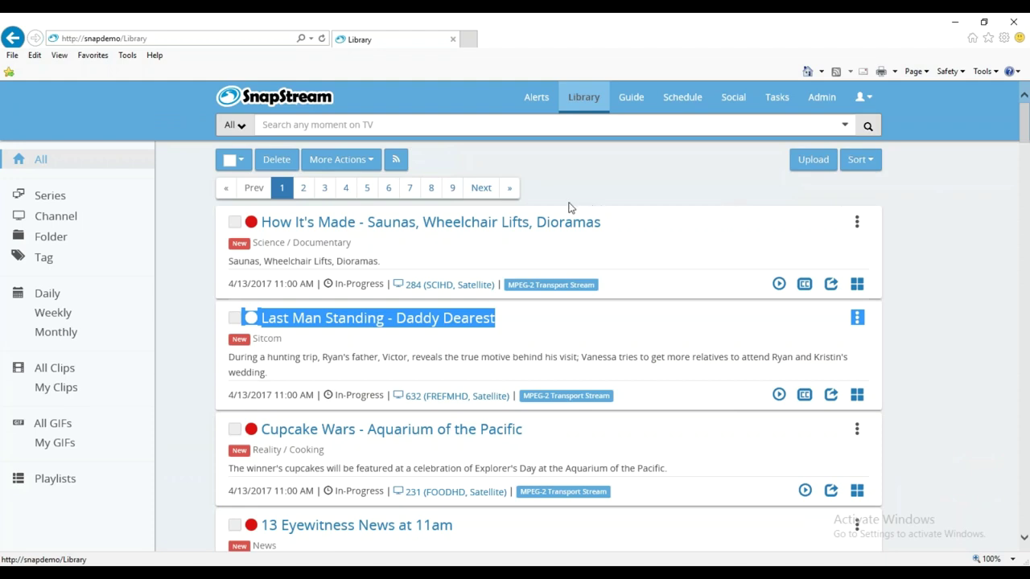
pyautogui.click(551, 166)
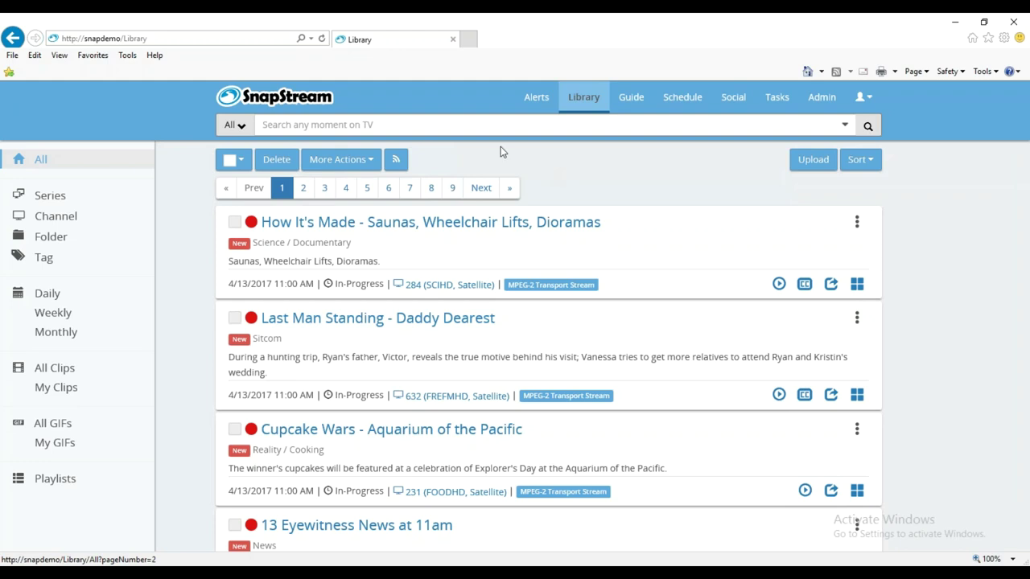
# Search all recordings for "myles garrett" and open the SportsCenter result timed at 8:31:58 AM today
pyautogui.click(481, 126)
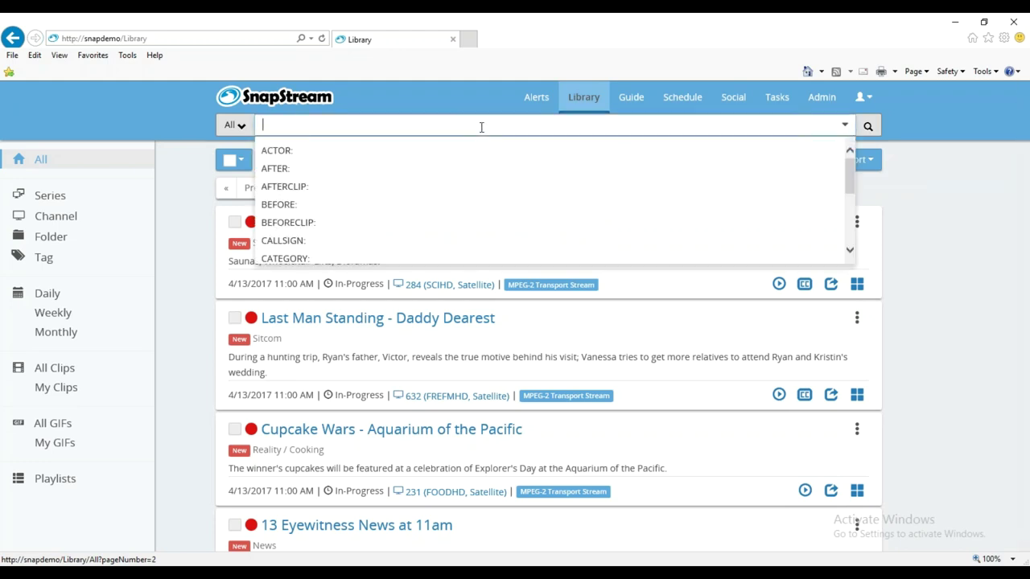
pyautogui.write('myles')
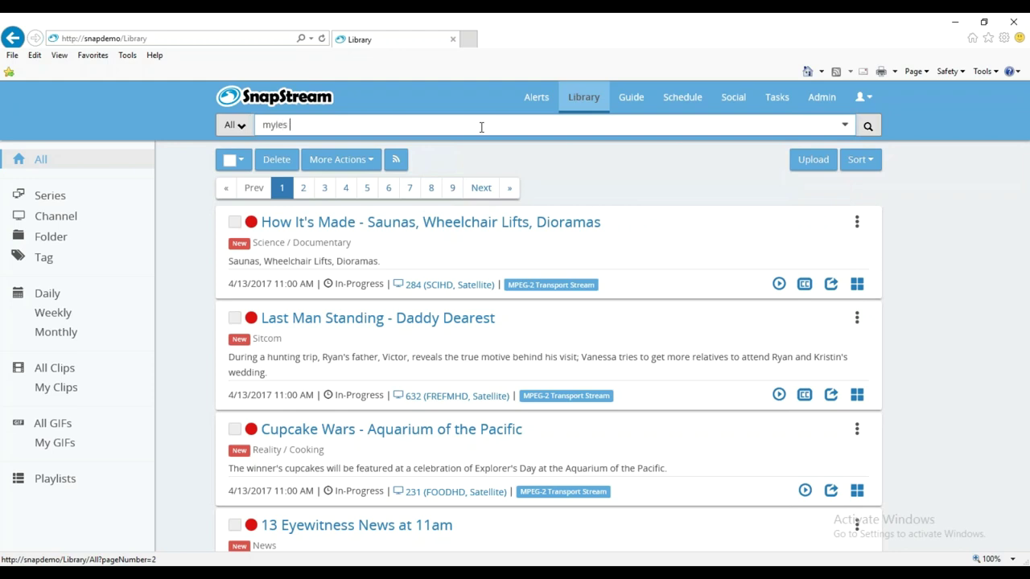
pyautogui.write(' garrett')
pyautogui.press('Return')
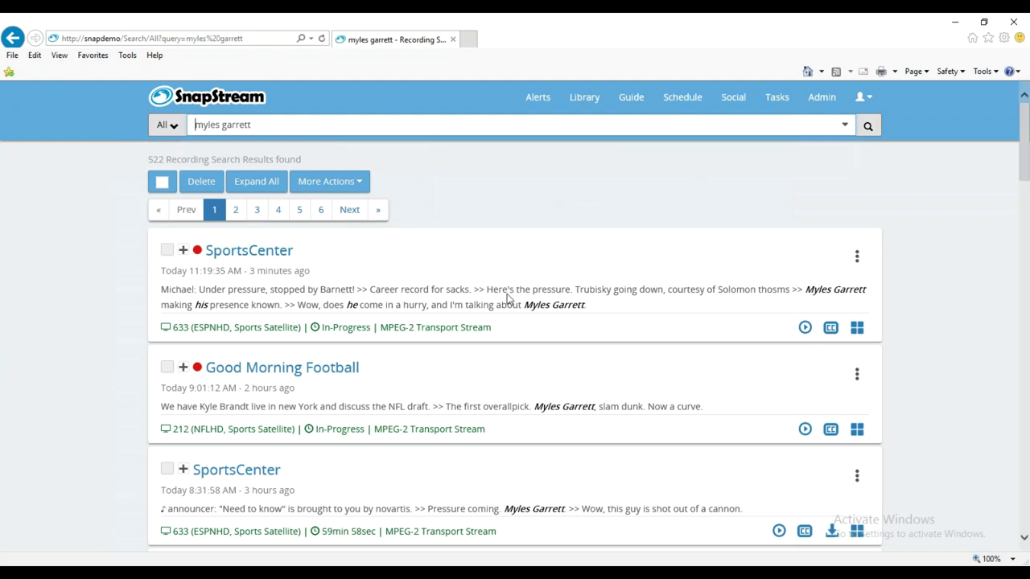
pyautogui.click(235, 470)
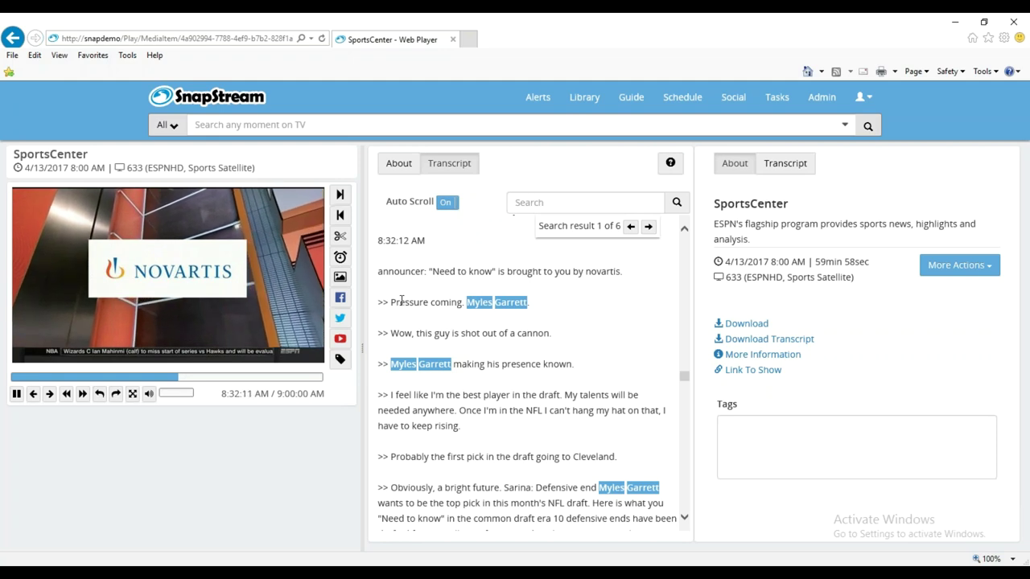
# Pause the SportsCenter playback and step forward through the transcript's search matches to the fifth one
pyautogui.moveTo(378, 271); pyautogui.dragTo(507, 274)
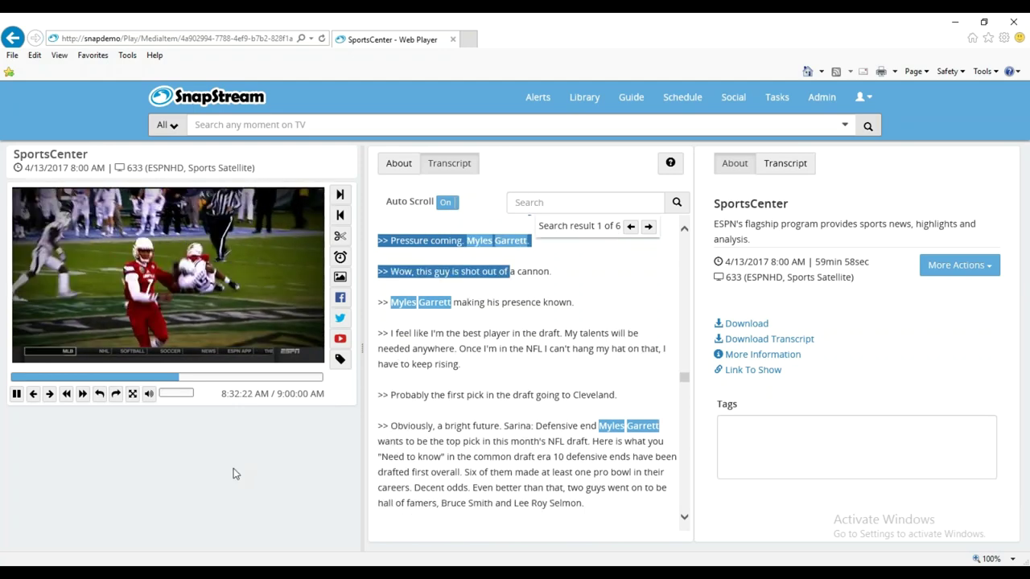
pyautogui.click(15, 395)
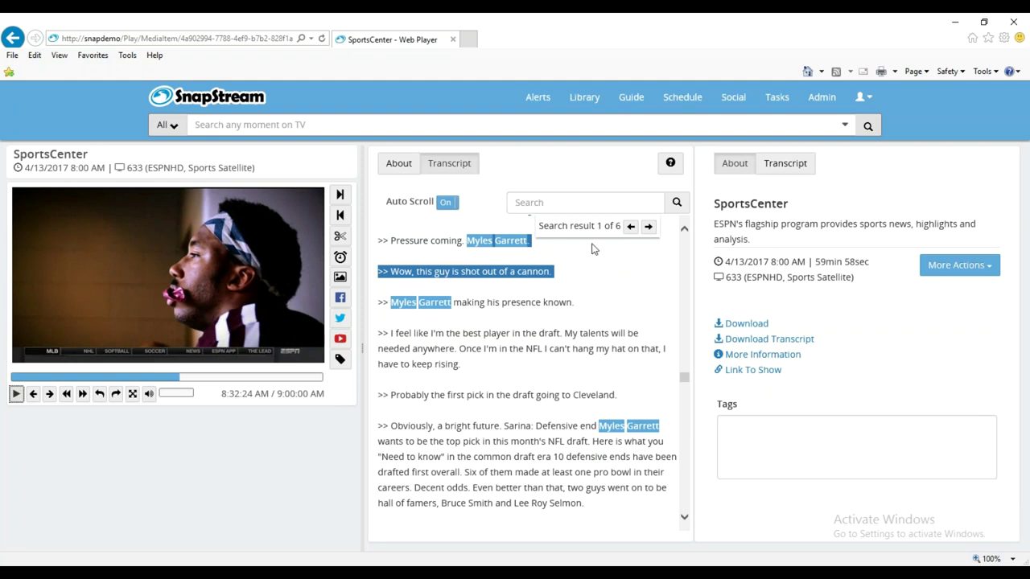
pyautogui.click(648, 230)
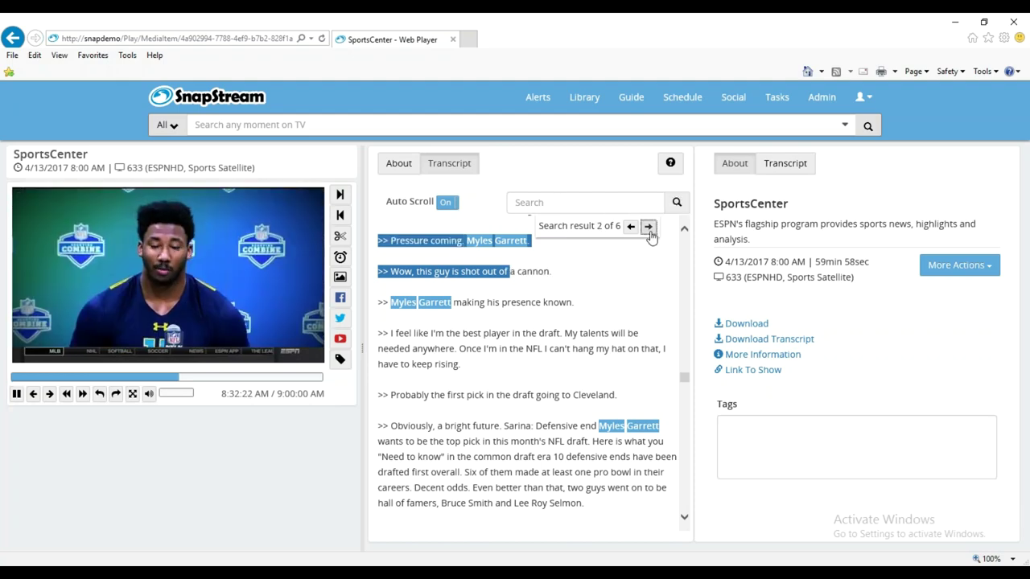
pyautogui.click(648, 228)
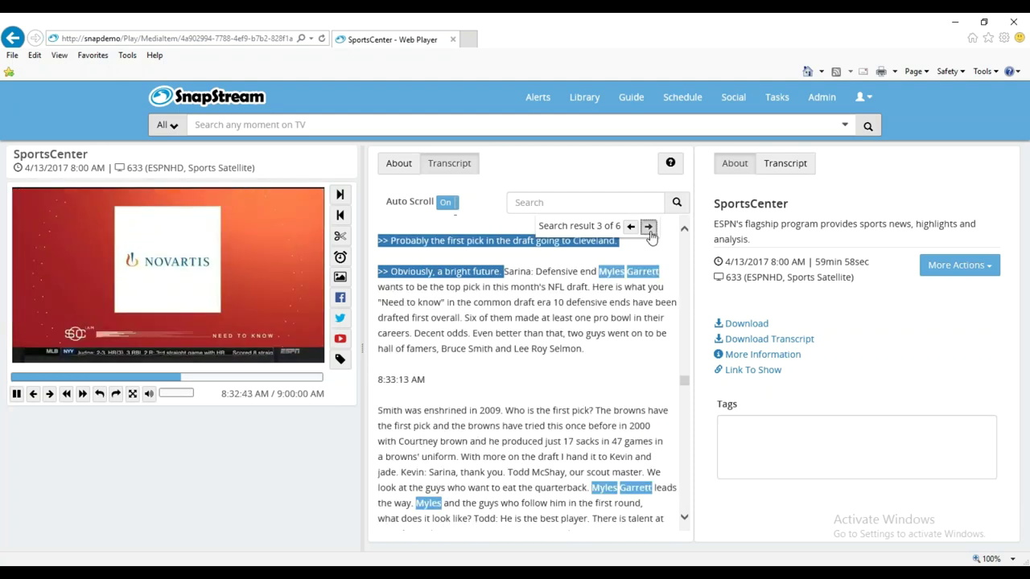
pyautogui.click(648, 228)
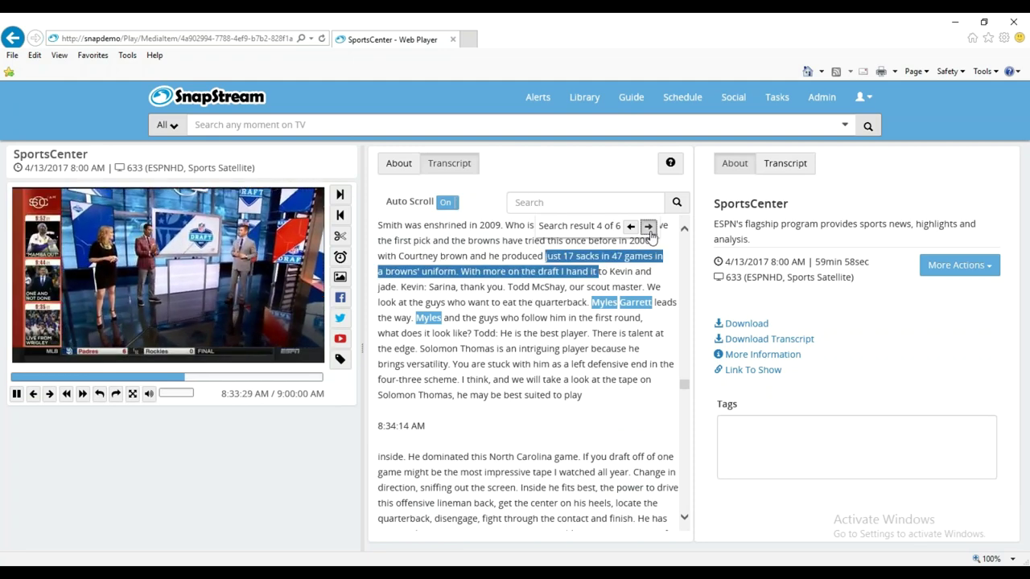
pyautogui.click(648, 228)
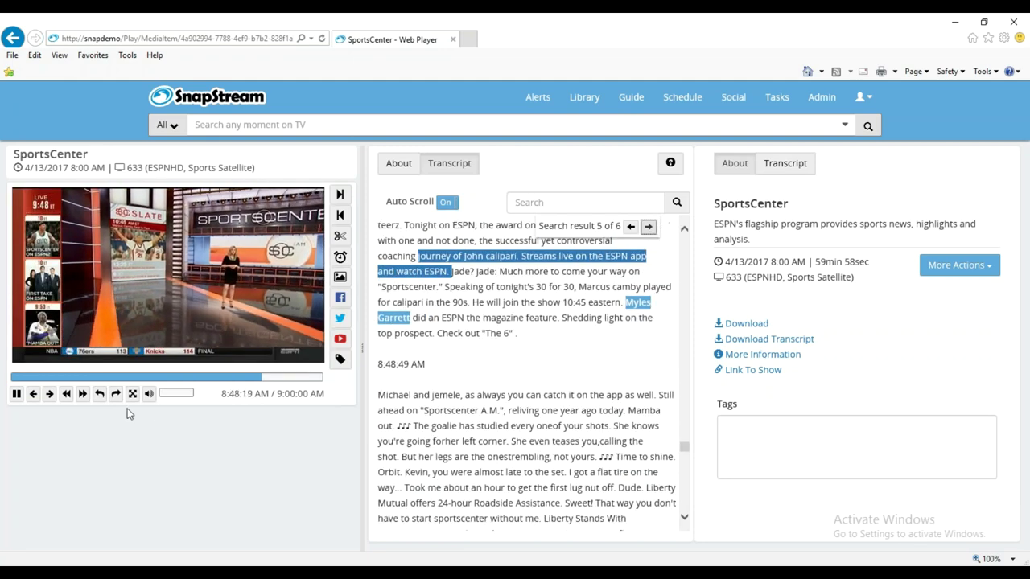
# Pause and resume playback at the fifth match, and mark the clip's start at 8:48:27 AM and end at 8:48:47 AM
pyautogui.click(16, 395)
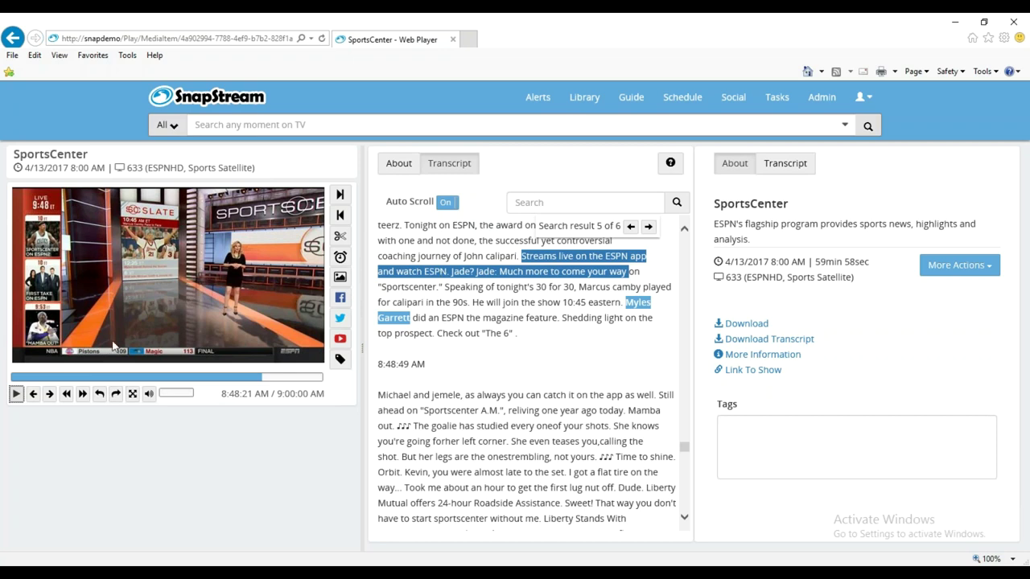
pyautogui.click(16, 395)
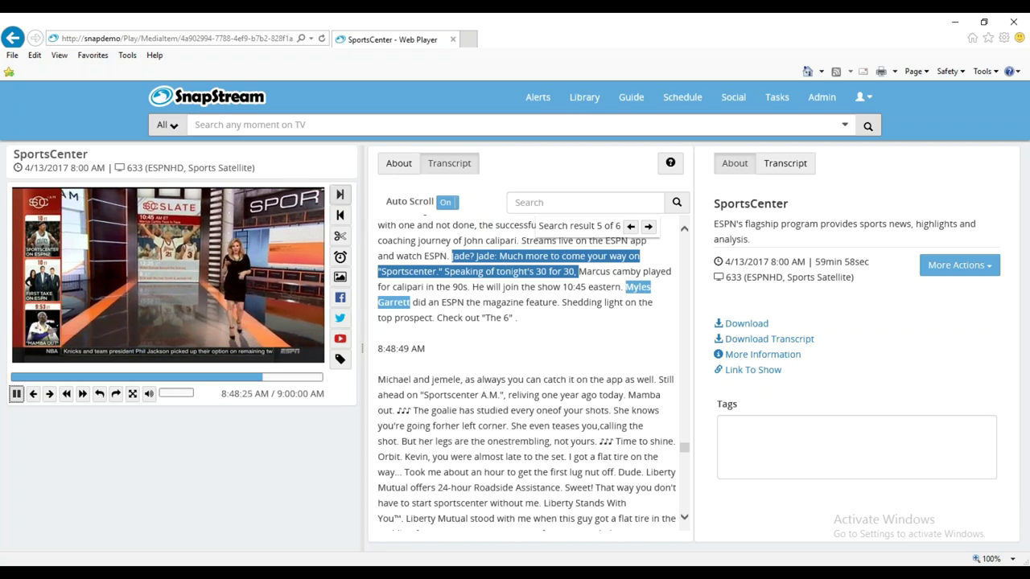
pyautogui.click(338, 196)
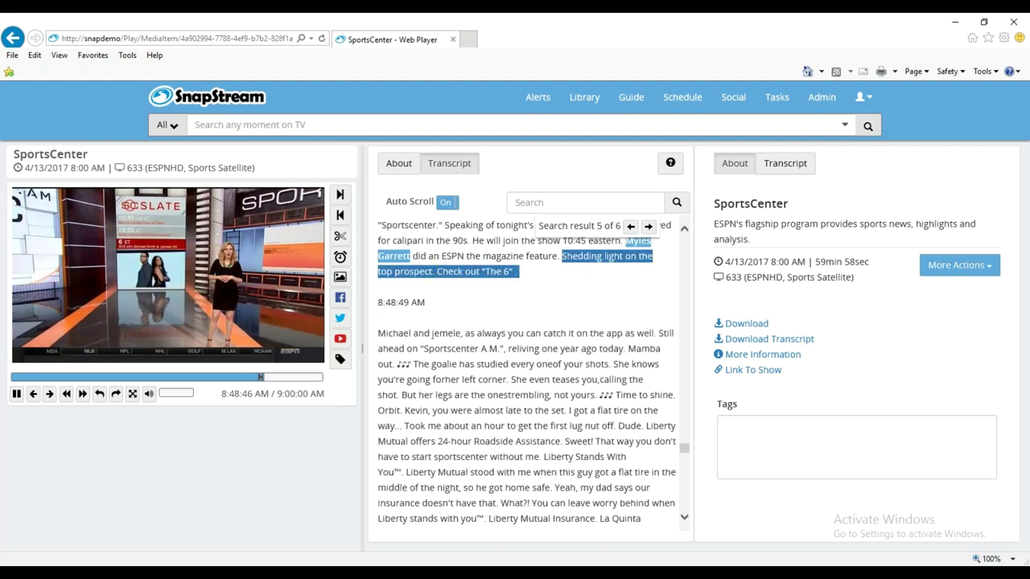
pyautogui.click(340, 216)
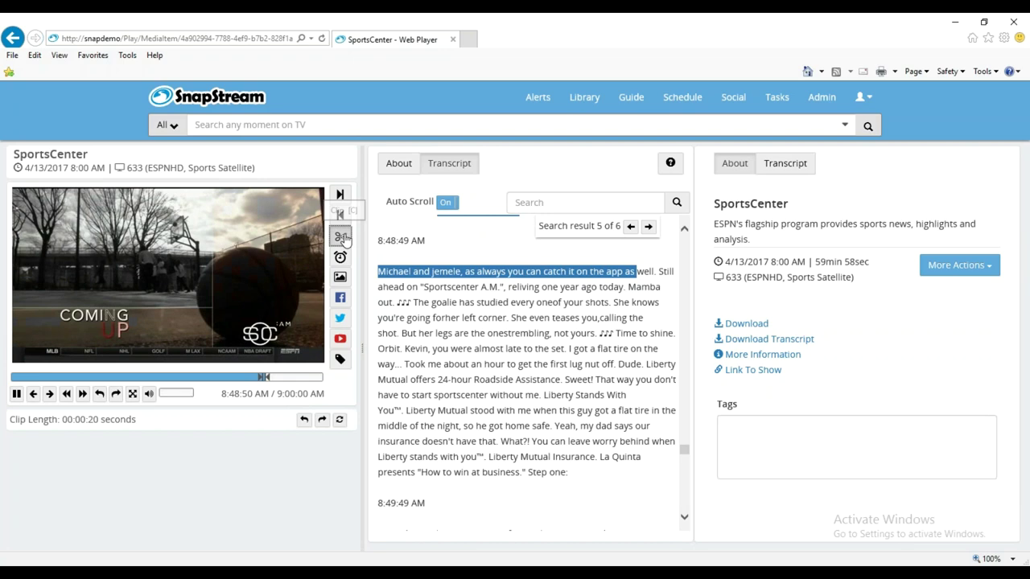
# Start making a clip from the marked range and title it "Myles Garrett"
pyautogui.click(341, 237)
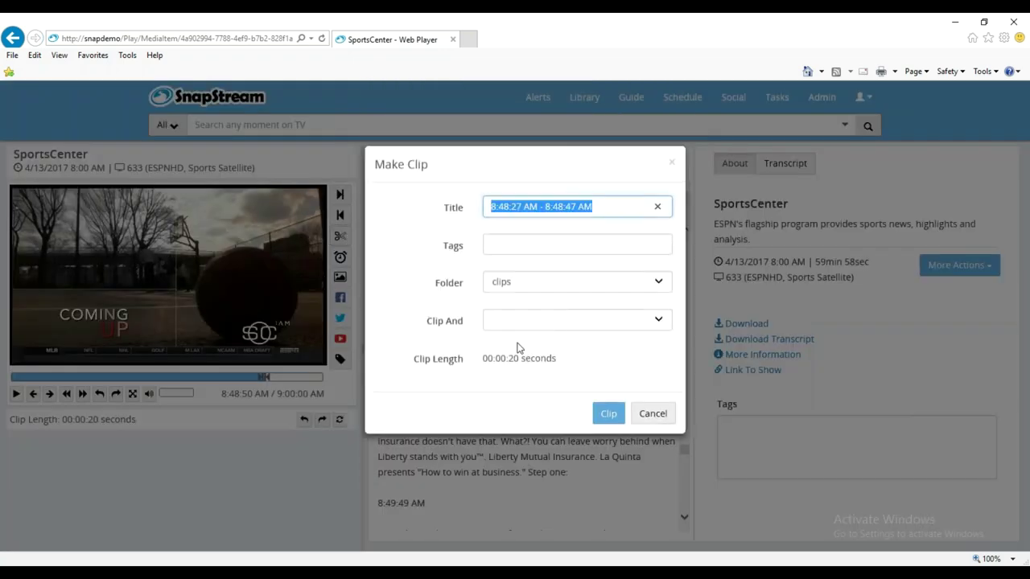
pyautogui.write('M')
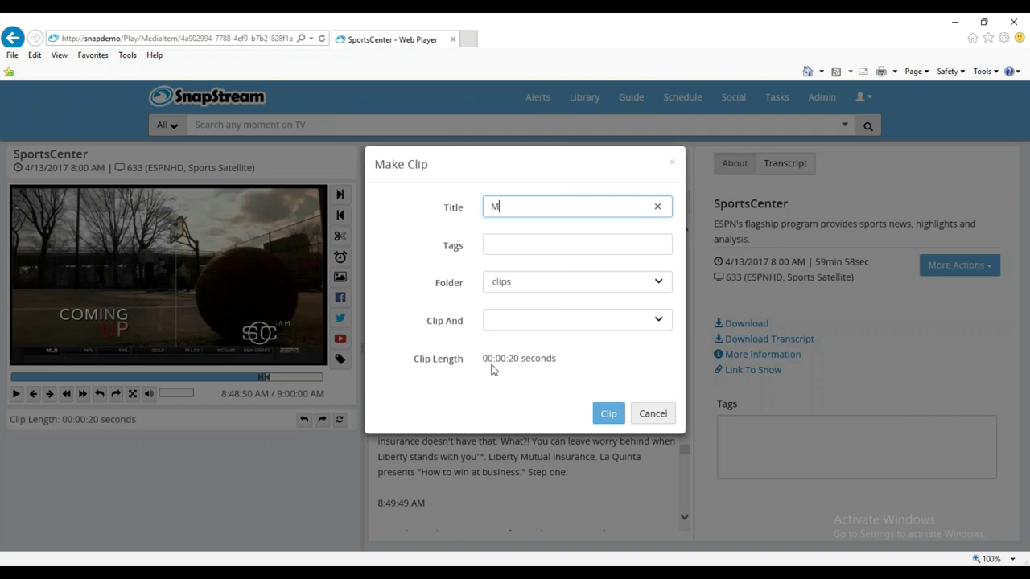
pyautogui.write('yles Garrett')
pyautogui.press('Tab')
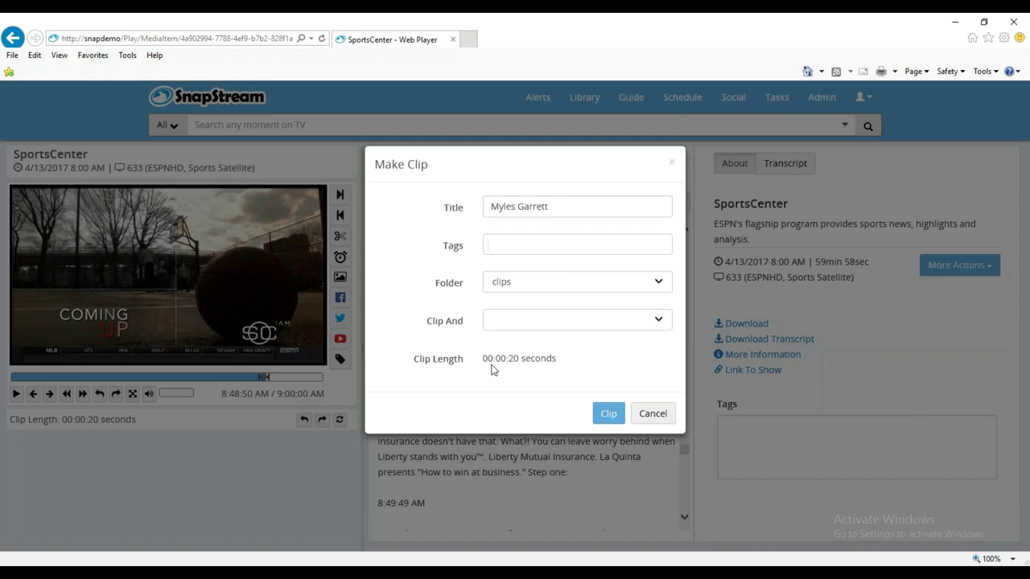
# Add the tags "prospect", "NFL draft" and "analysis" to the clip
pyautogui.write('prospect')
pyautogui.press('Return')
pyautogui.write('NF')
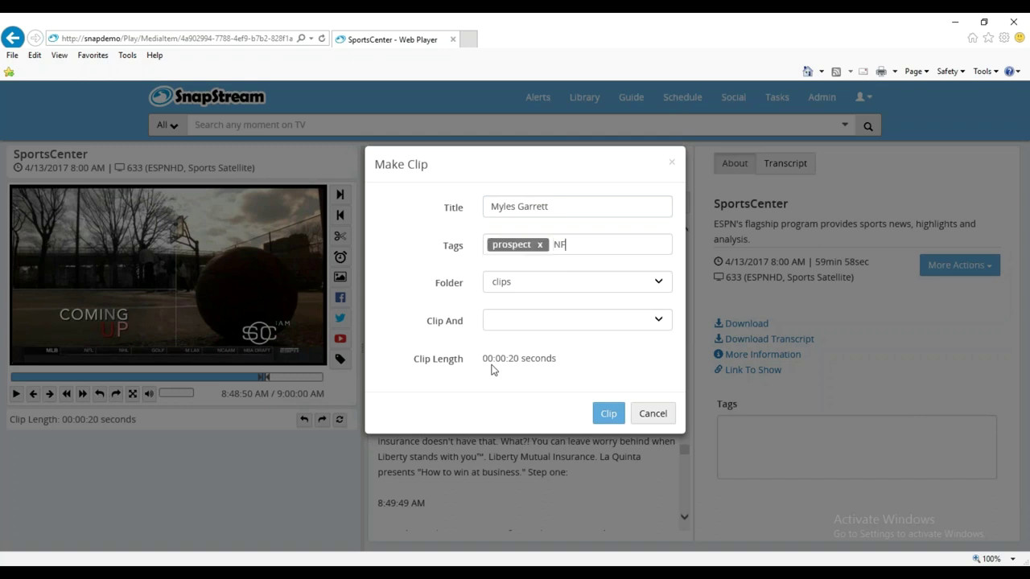
pyautogui.write('L draft')
pyautogui.press('Return')
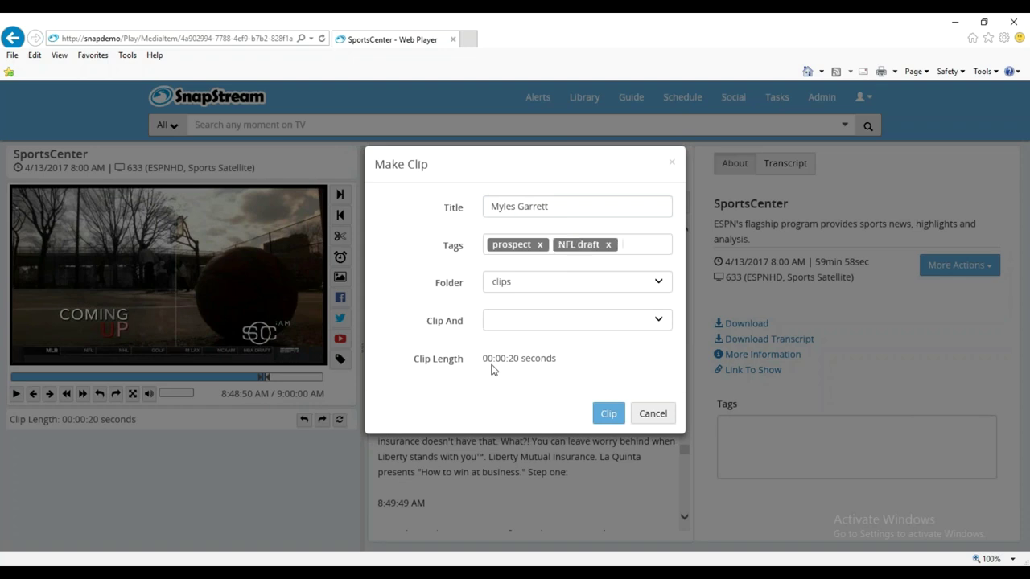
pyautogui.write('analysis')
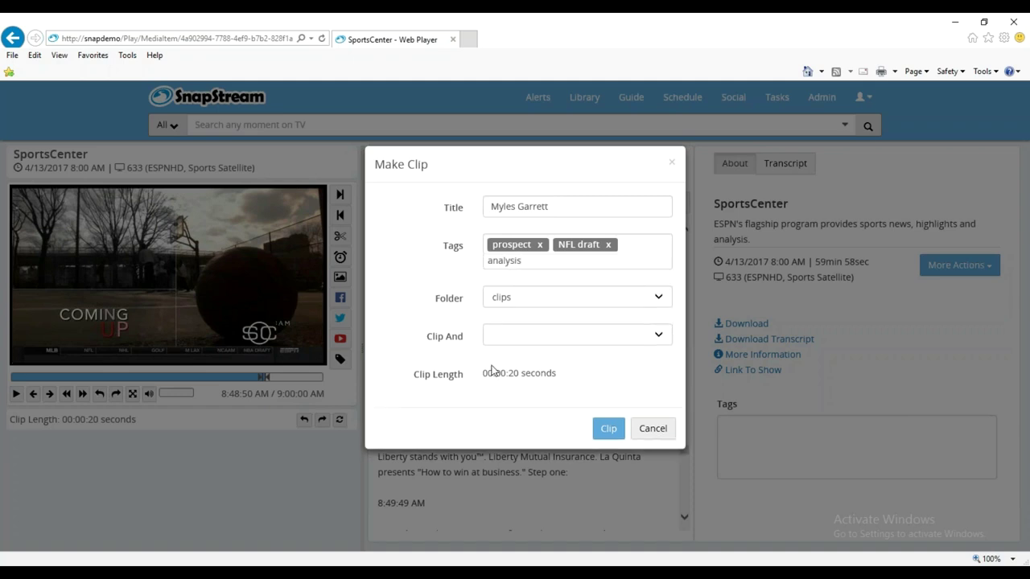
pyautogui.press('Return')
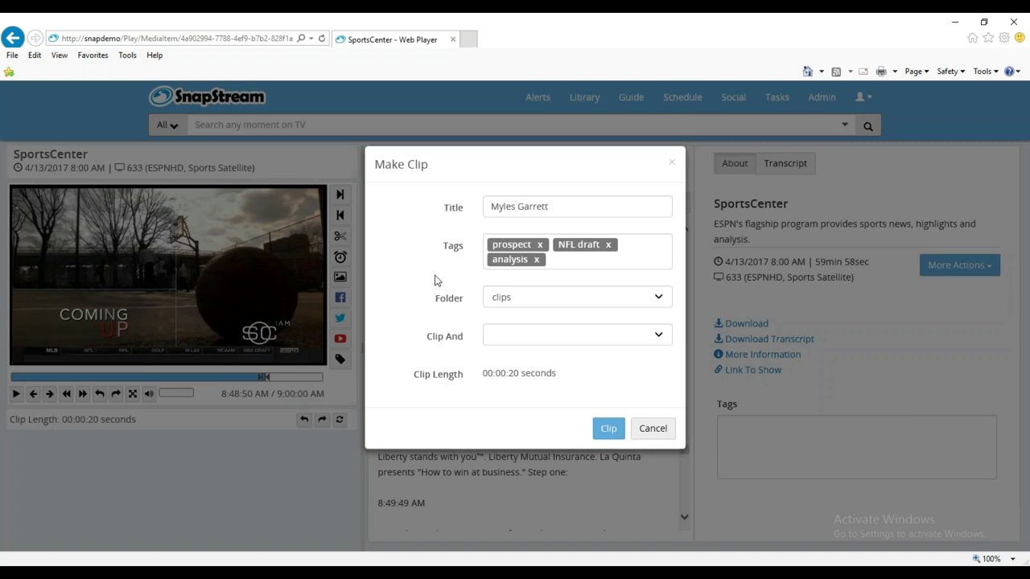
# Review the available destination folders, choose the clips folder and create the clip
pyautogui.click(535, 304)
pyautogui.click(535, 309)
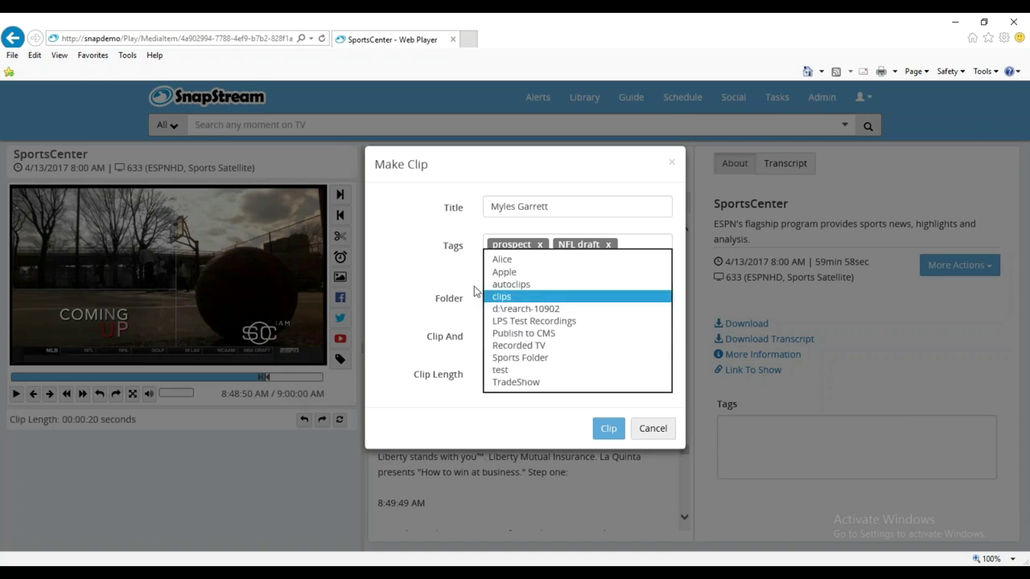
pyautogui.click(417, 280)
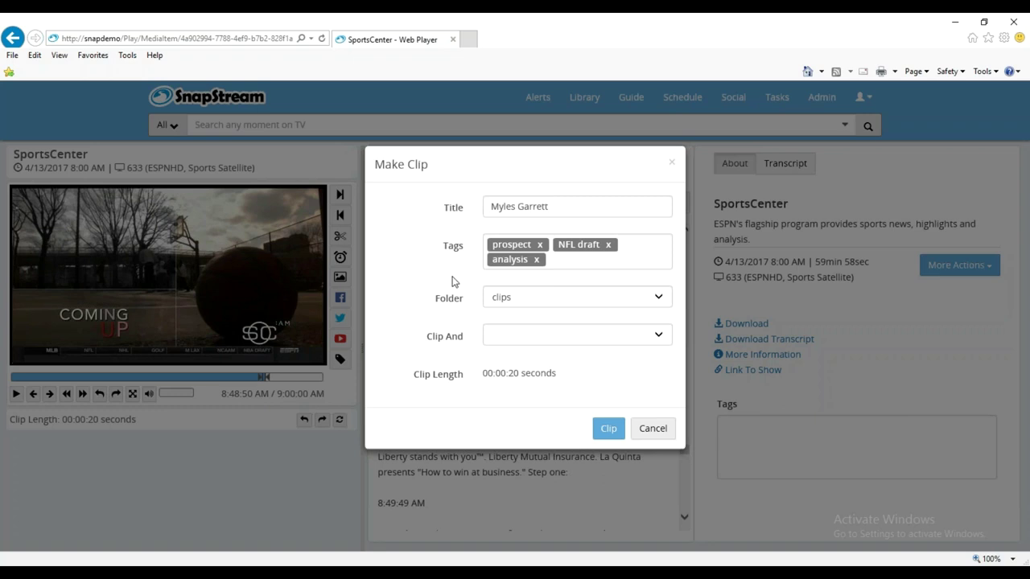
pyautogui.click(531, 298)
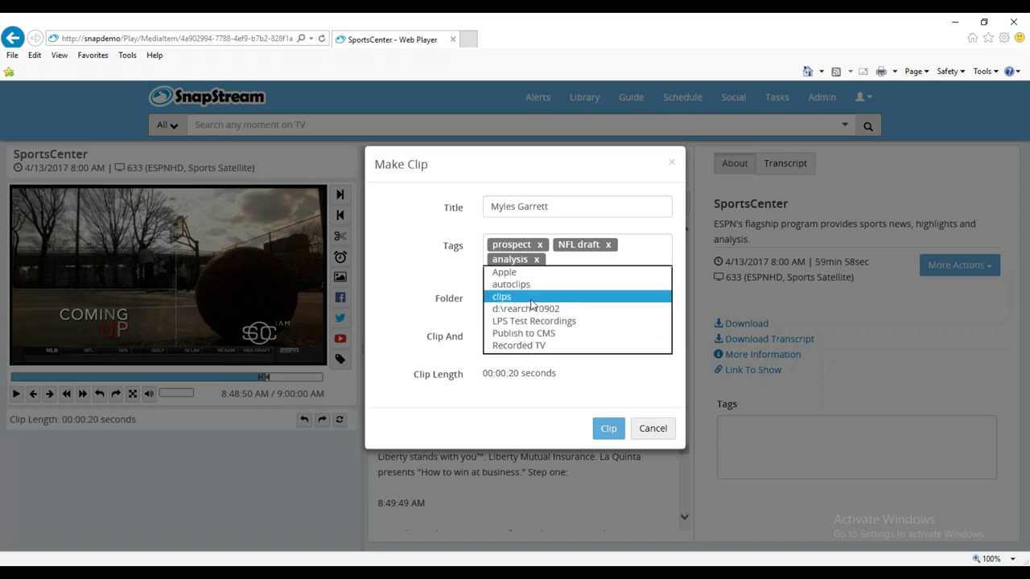
pyautogui.click(531, 297)
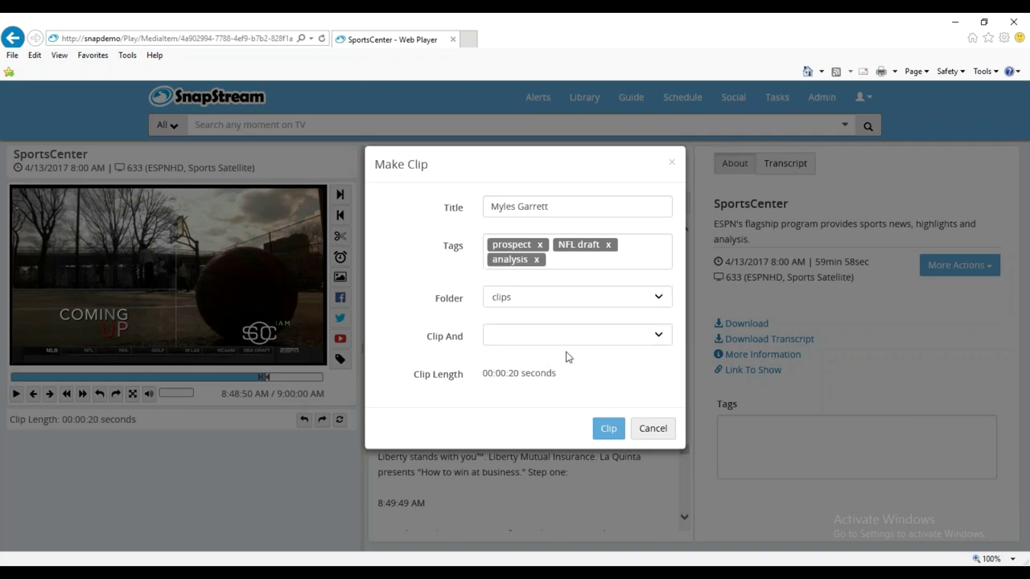
pyautogui.click(609, 428)
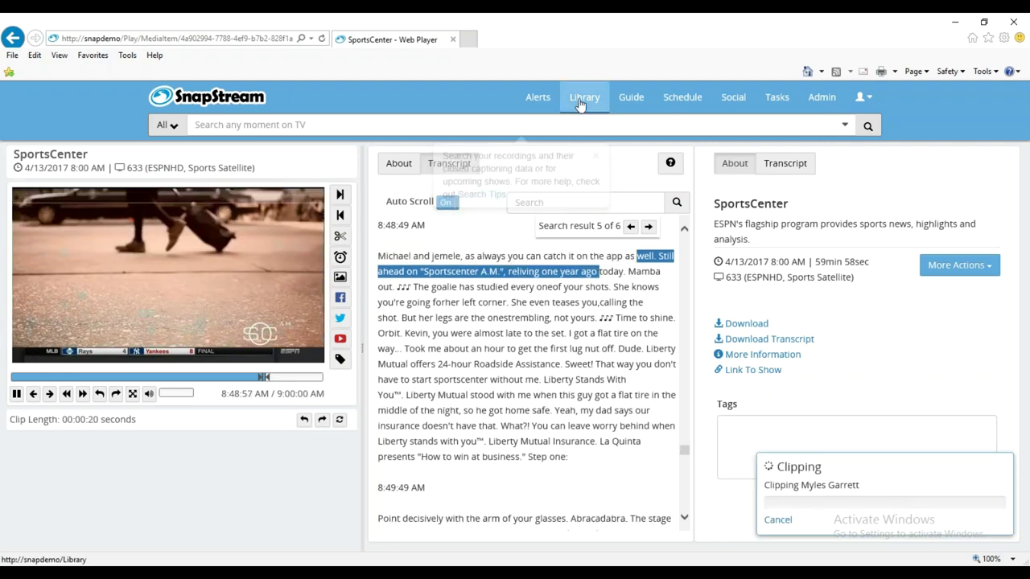
# Return to the library of recordings while the clip is being processed
pyautogui.click(580, 101)
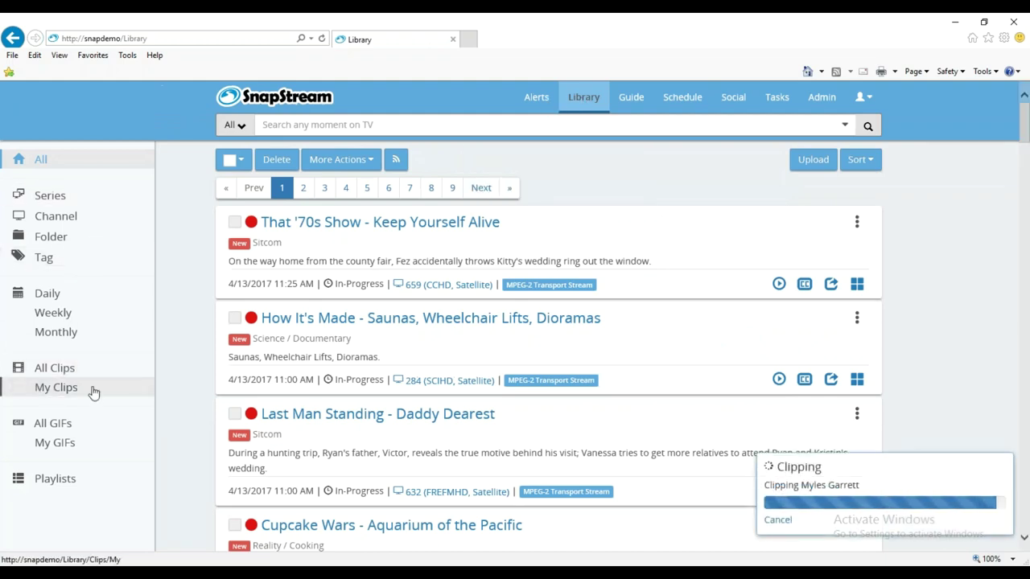
pyautogui.click(56, 387)
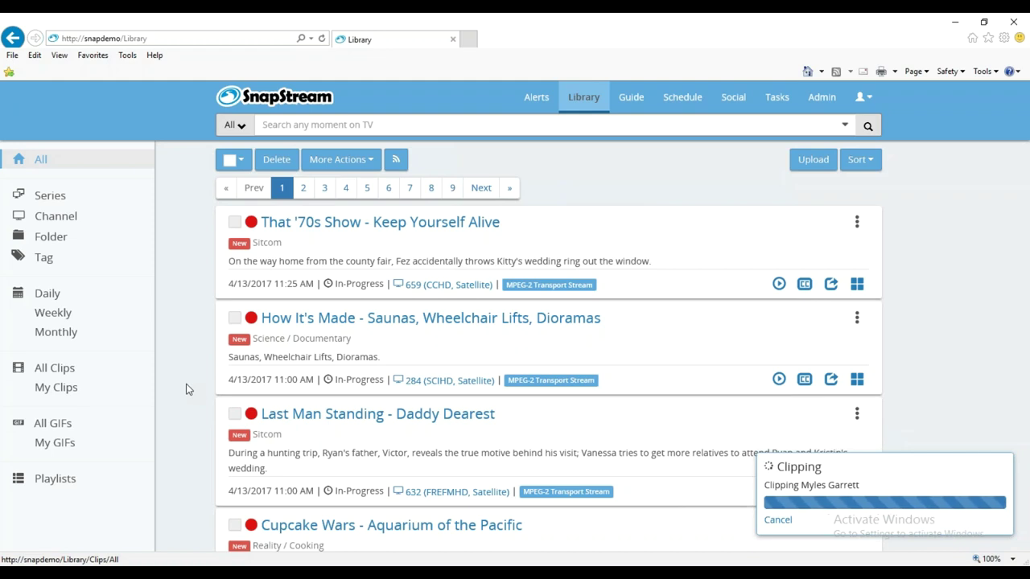
# Open snapstream.com in a new browser tab and go to its K-12 Schools overview page
pyautogui.click(468, 39)
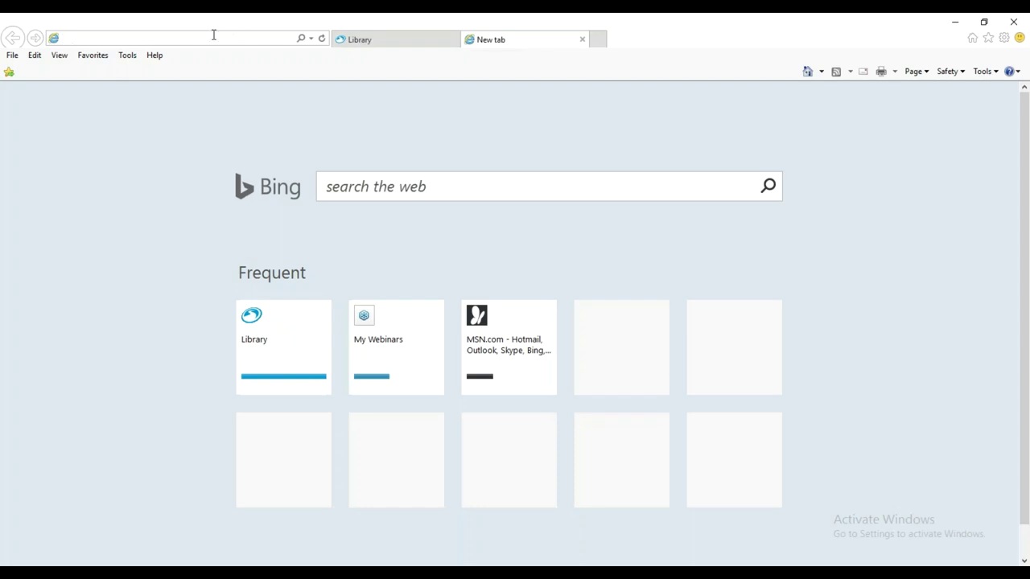
pyautogui.write('snapstre')
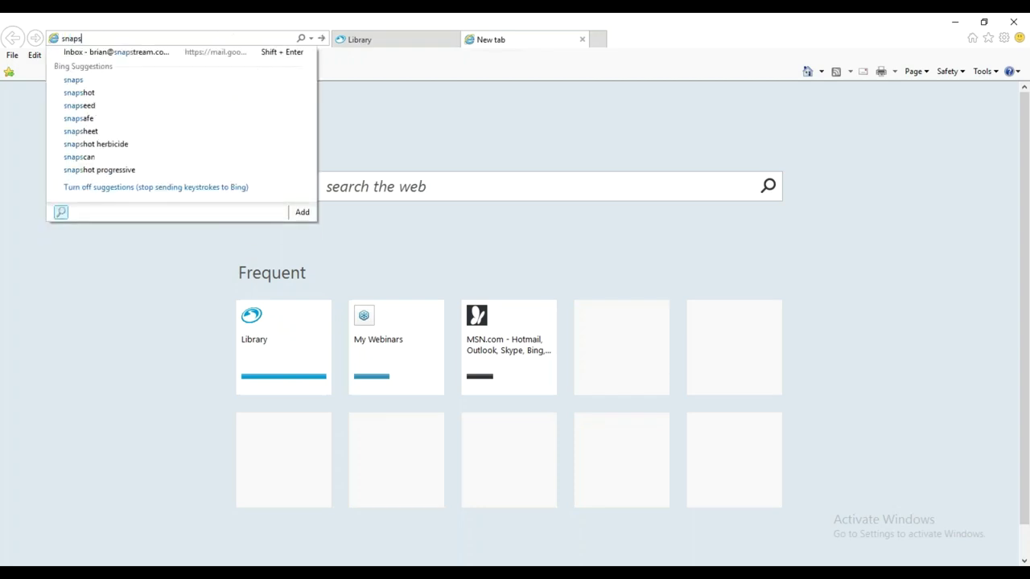
pyautogui.write('am.com')
pyautogui.press('Return')
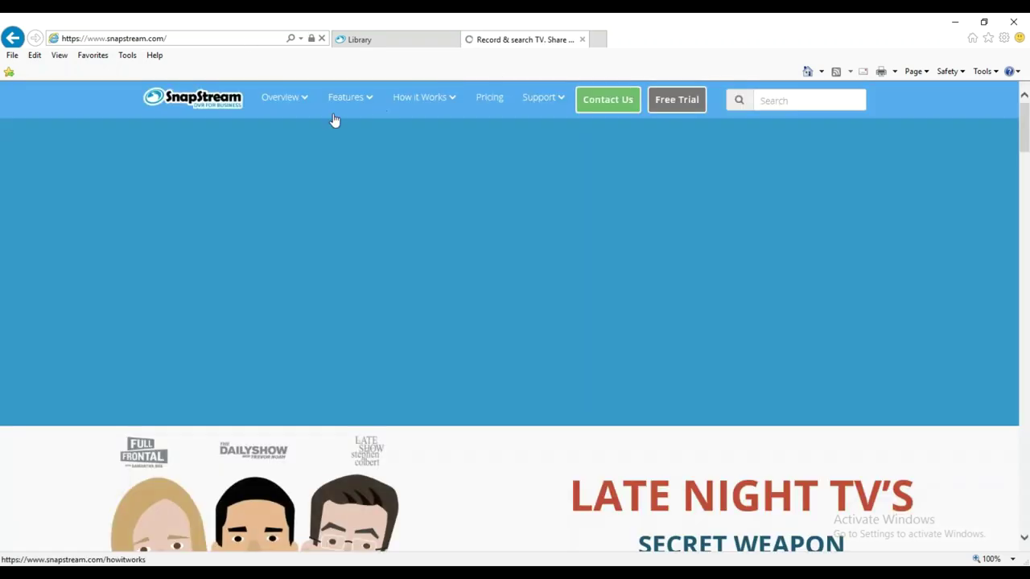
pyautogui.moveTo(306, 104)
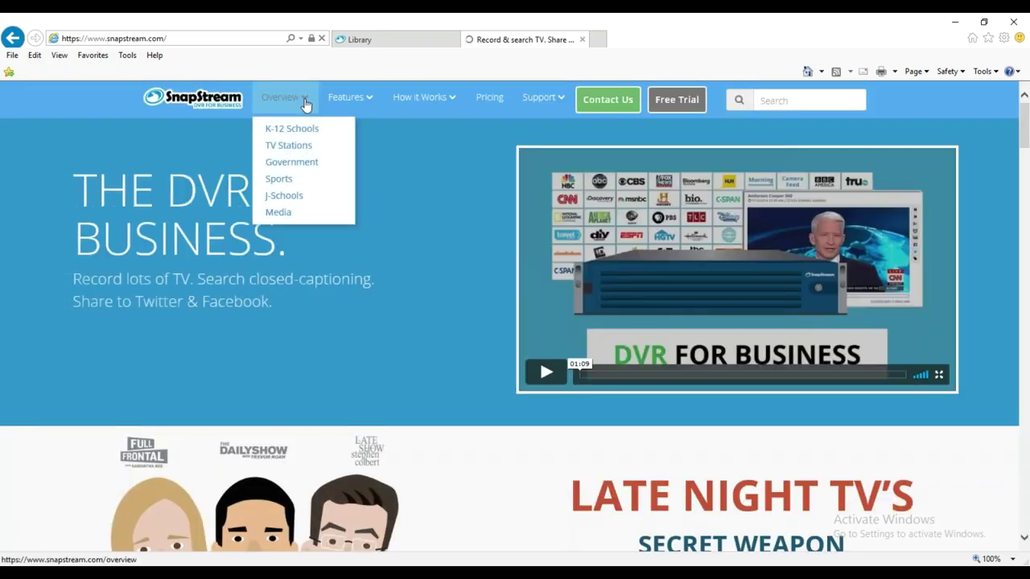
pyautogui.click(293, 133)
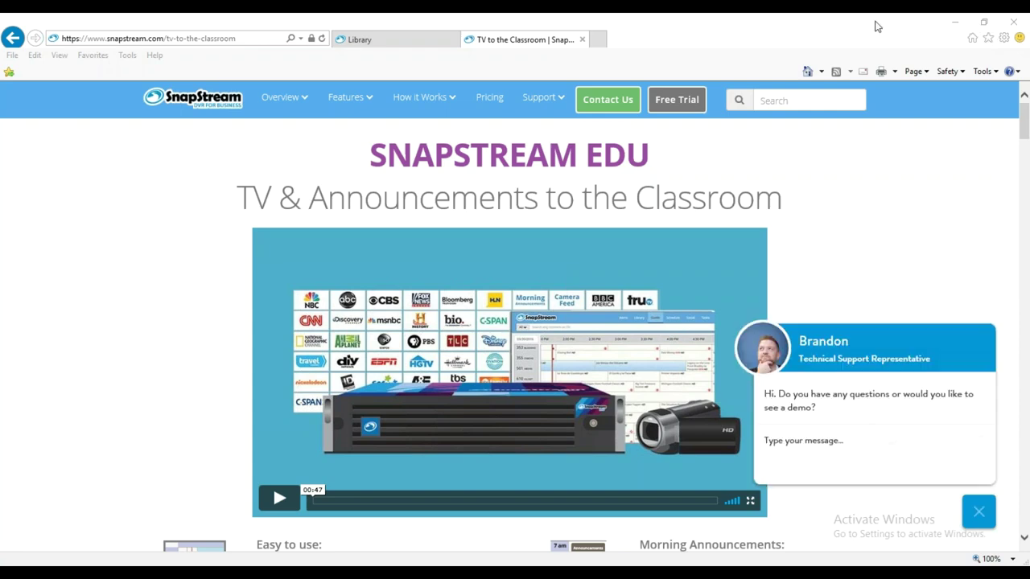
# Examine the How it Works diagram on the TV to the Classroom page and dismiss the support chat
pyautogui.moveTo(1022, 137); pyautogui.dragTo(1016, 291)
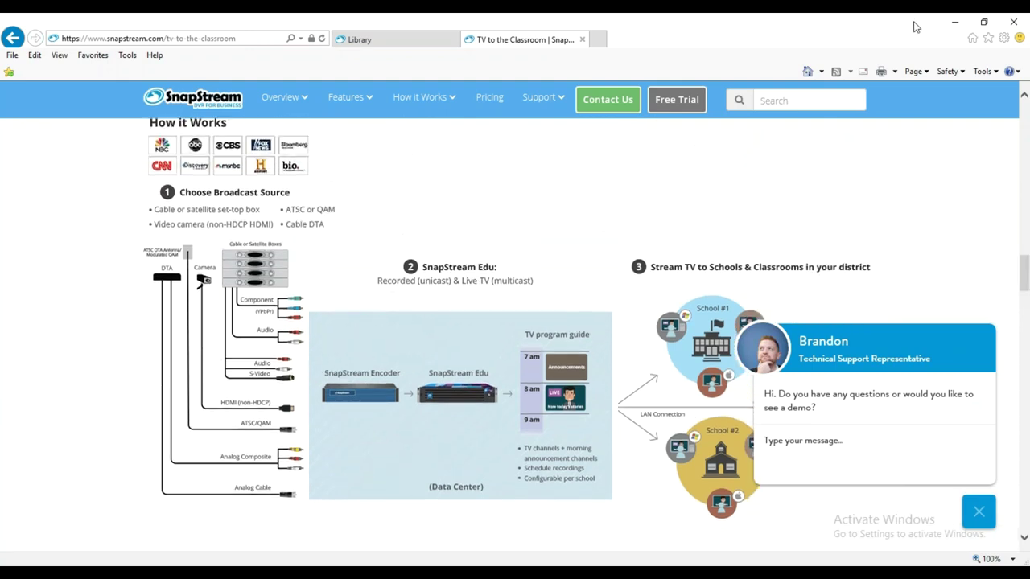
pyautogui.click(837, 39)
pyautogui.click(975, 515)
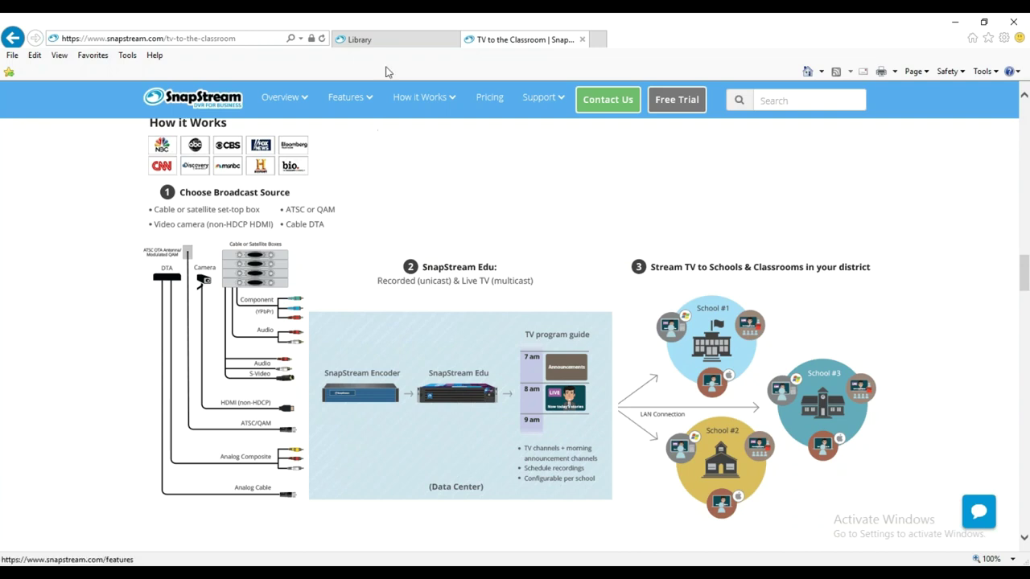
# Return to the SnapStream library tab and open the program guide to examine channel listings and the recording legend, dismissing the clipping notification
pyautogui.click(392, 42)
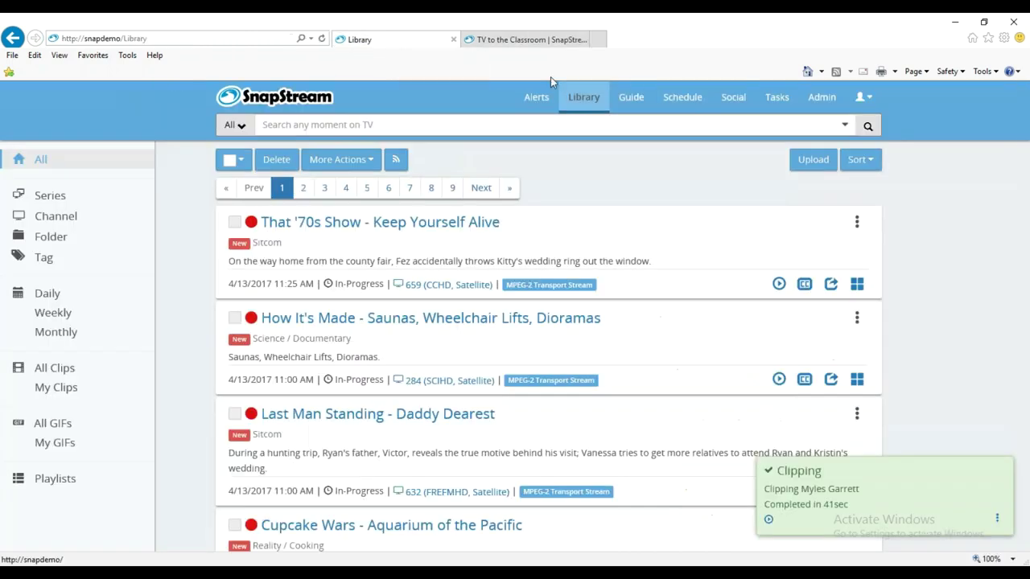
pyautogui.click(631, 98)
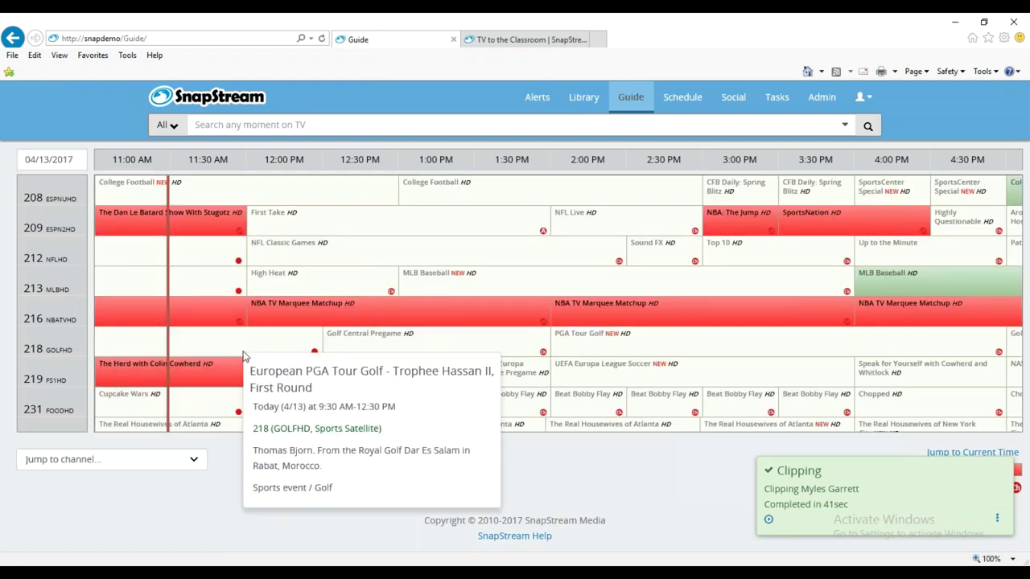
pyautogui.moveTo(172, 298)
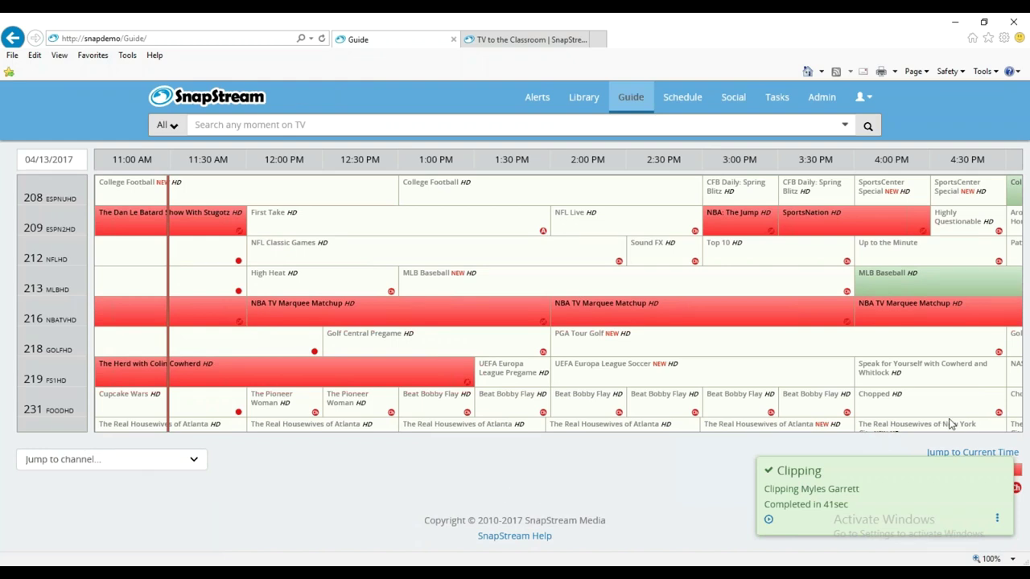
pyautogui.click(1002, 471)
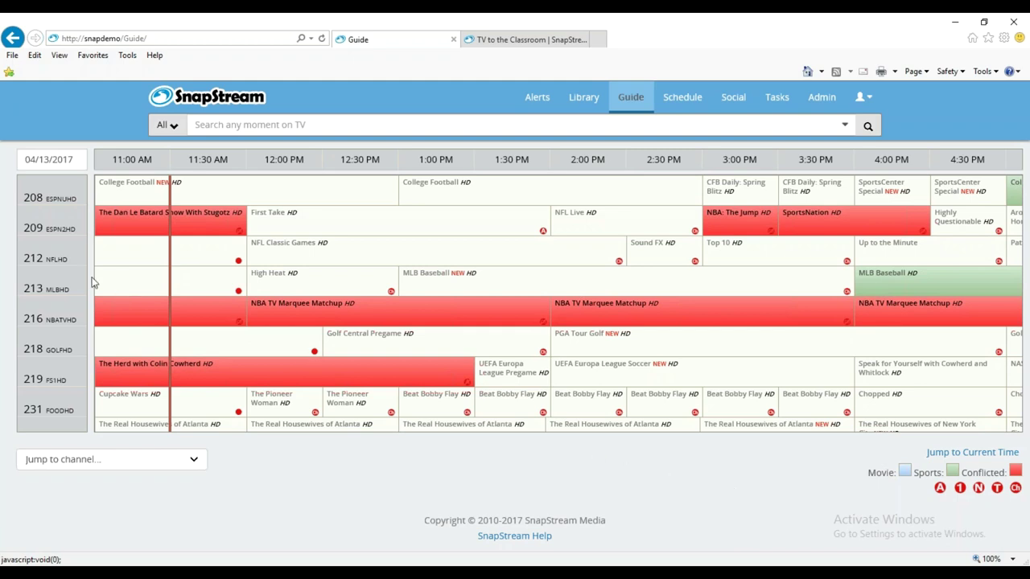
pyautogui.moveTo(129, 295)
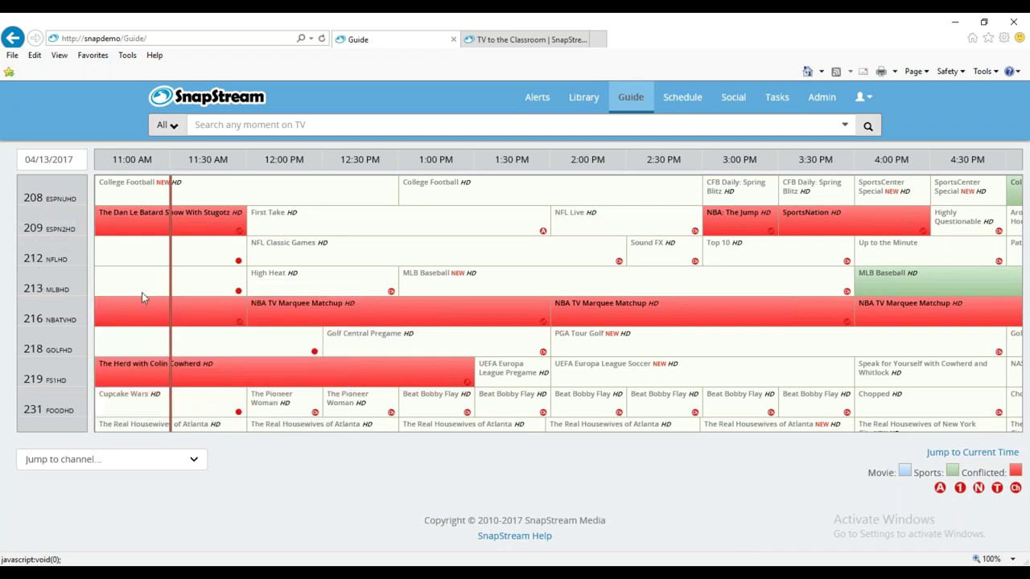
pyautogui.rightClick(284, 447)
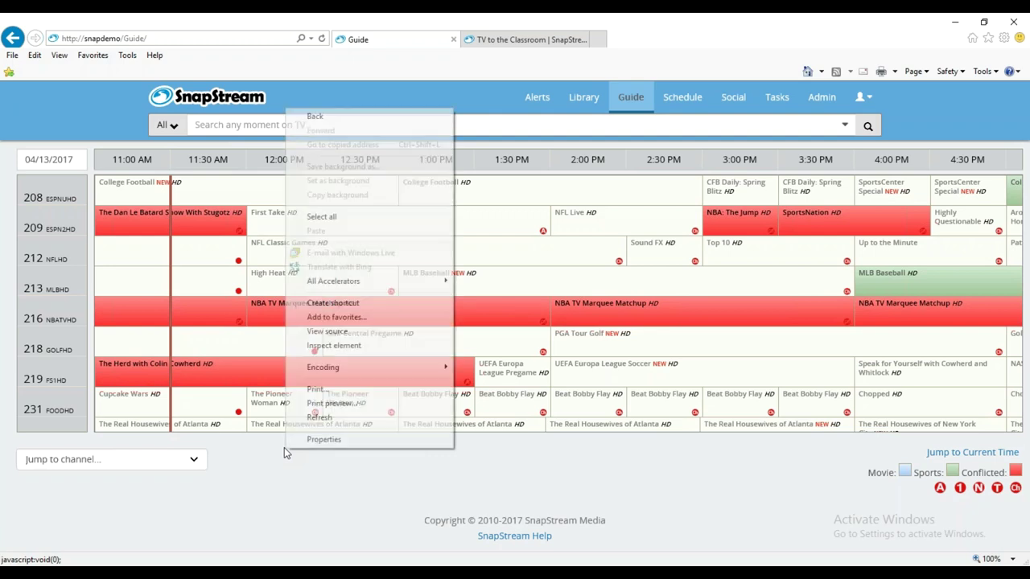
pyautogui.click(245, 491)
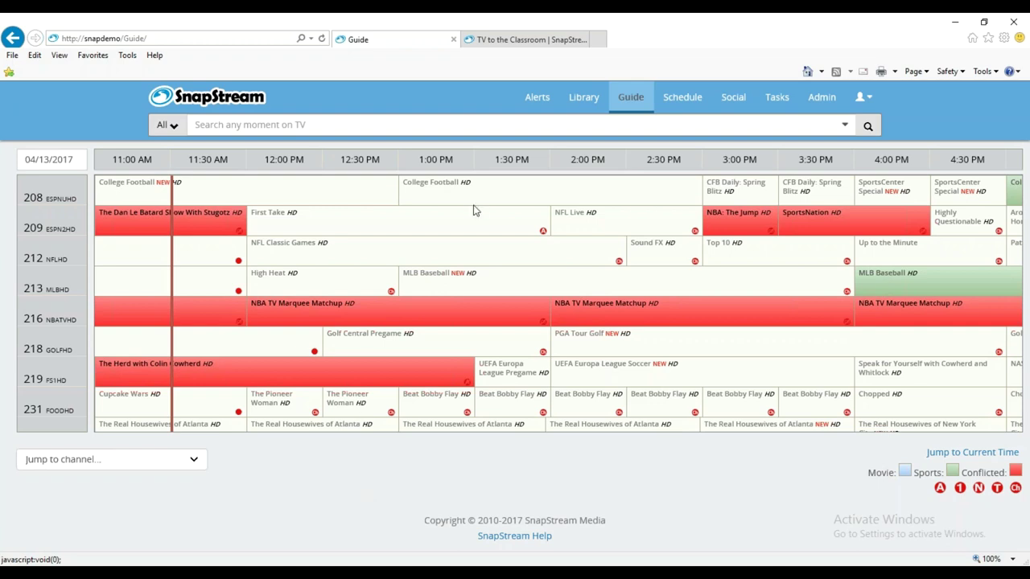
# Return to the library and search all recordings for "offsides"
pyautogui.click(583, 99)
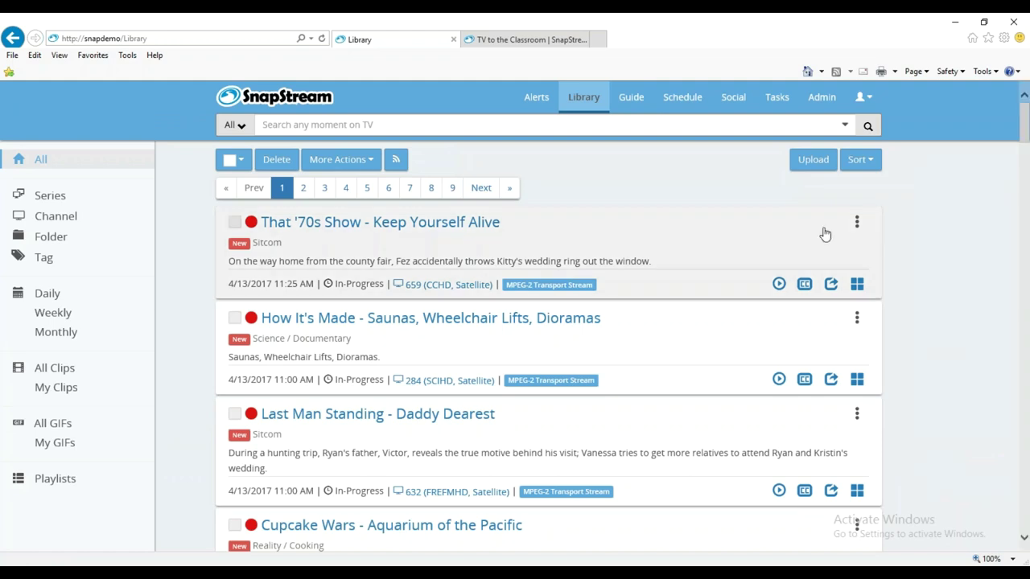
pyautogui.click(599, 122)
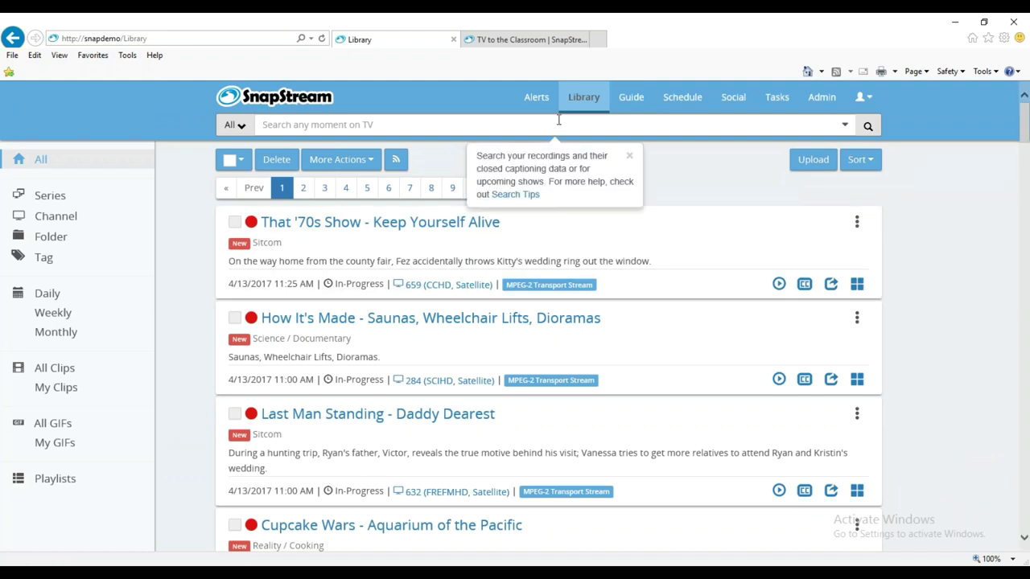
pyautogui.write('of')
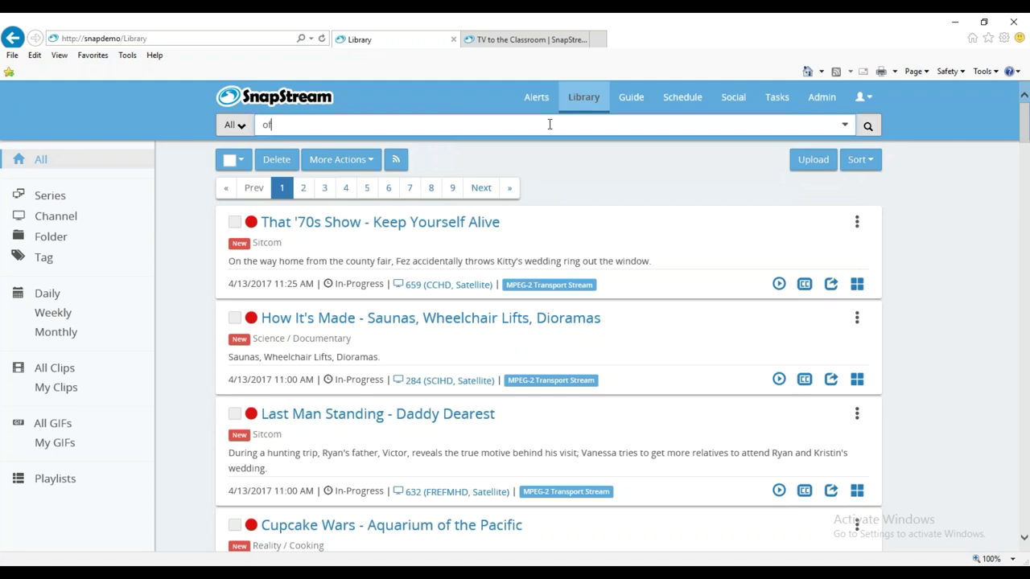
pyautogui.write('fsides')
pyautogui.press('Return')
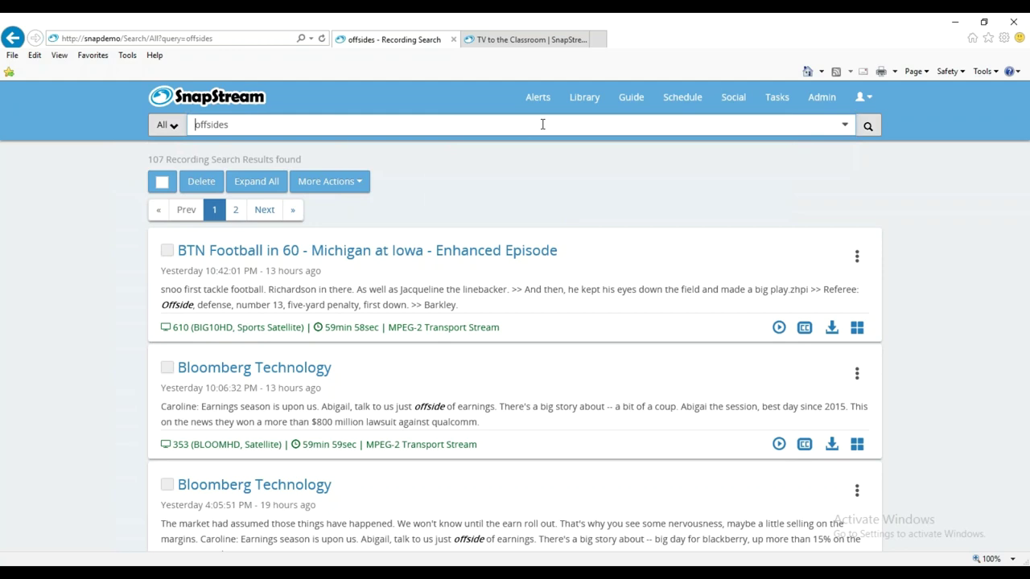
pyautogui.click(581, 102)
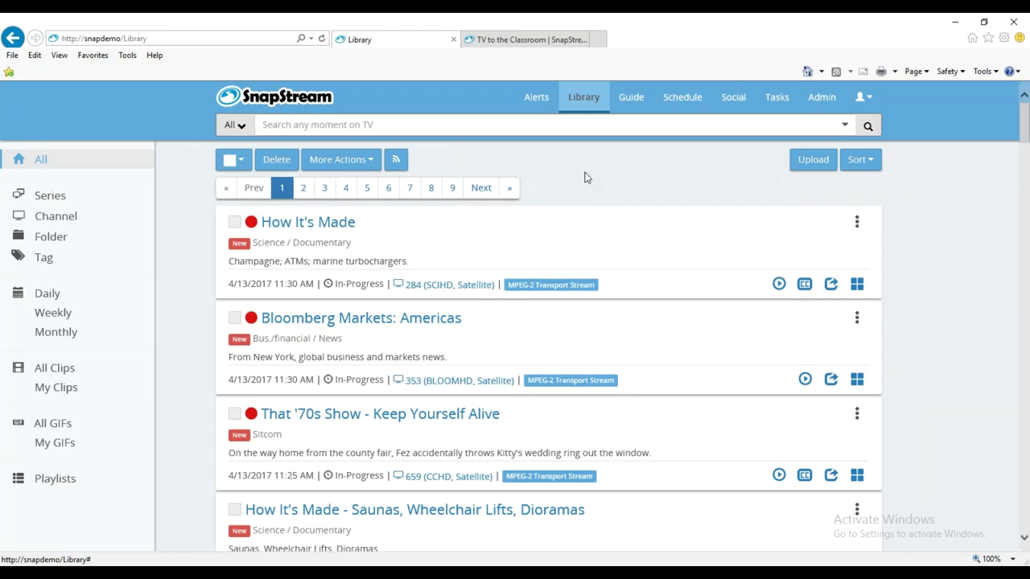
pyautogui.moveTo(793, 120)
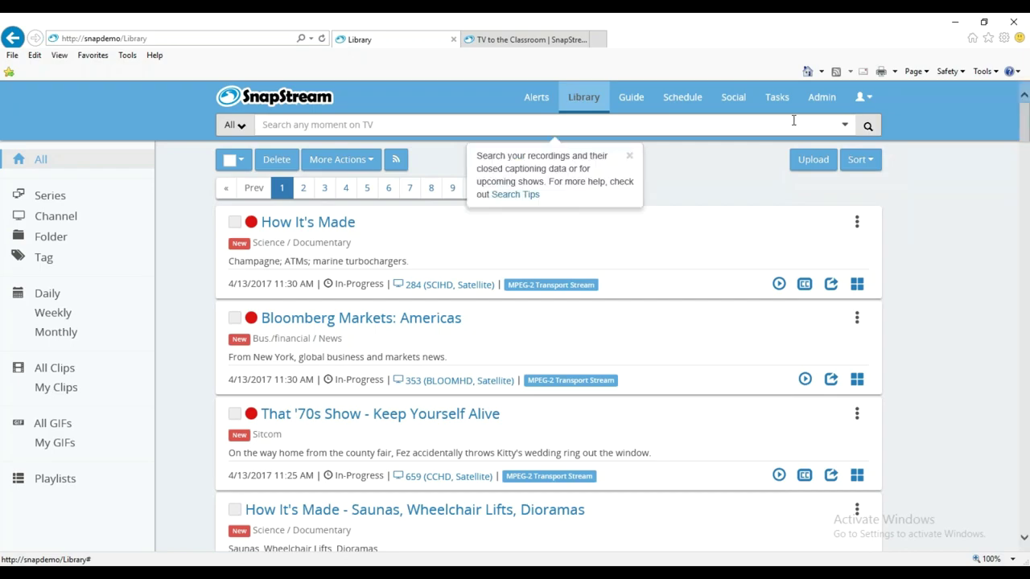
pyautogui.click(983, 21)
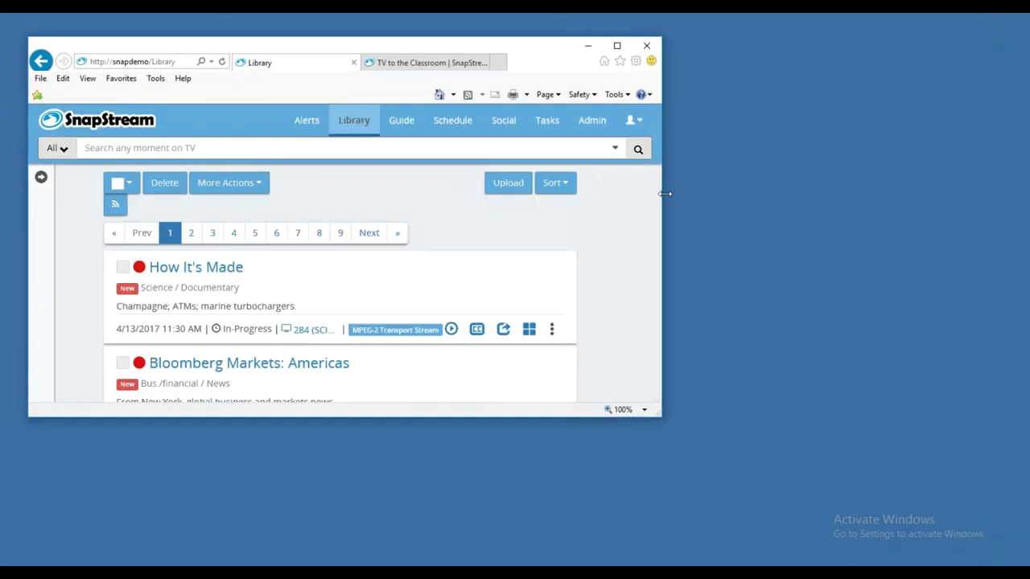
pyautogui.moveTo(662, 193); pyautogui.dragTo(843, 226)
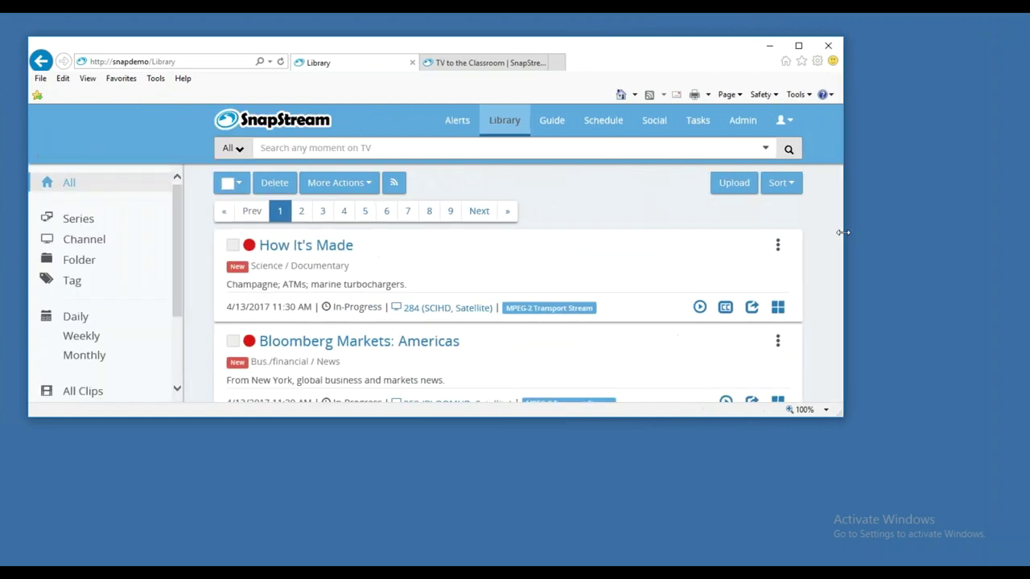
pyautogui.click(789, 148)
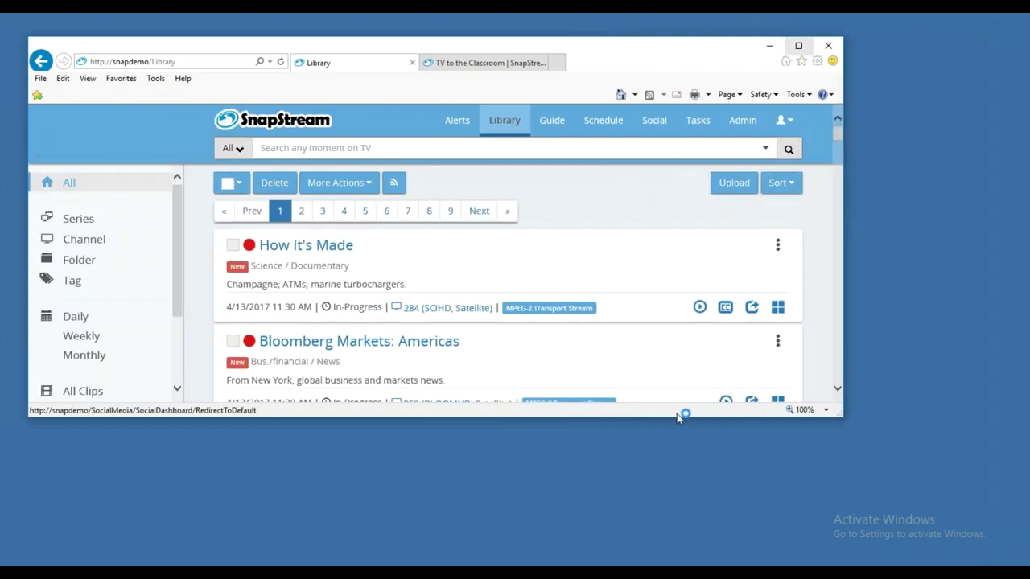
pyautogui.click(808, 50)
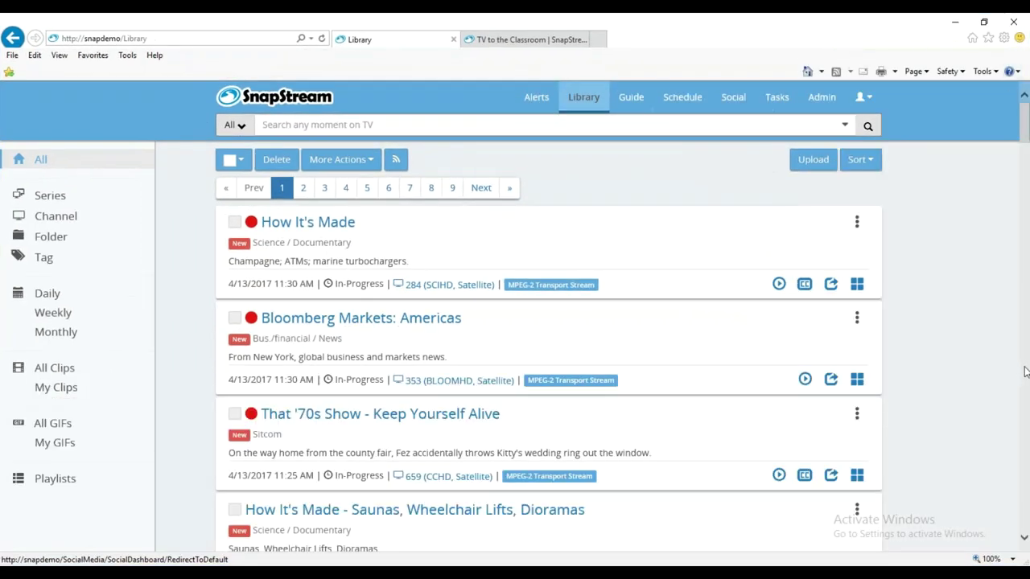
# Search the recordings for "offsides" and open the BTN Football in 60 - Michigan at Iowa result
pyautogui.scroll(-1, 1025, 540)
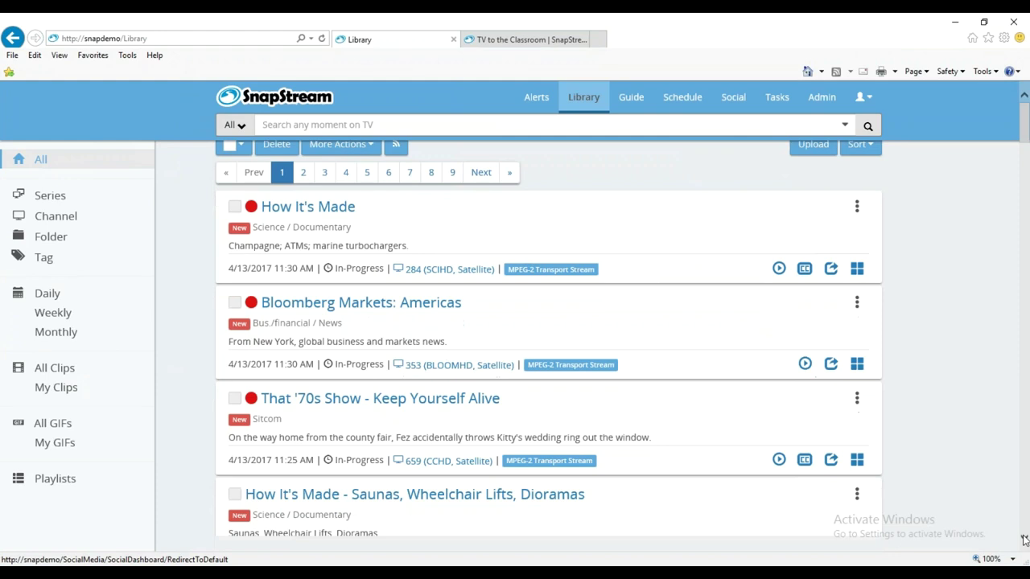
pyautogui.click(529, 125)
pyautogui.write('of')
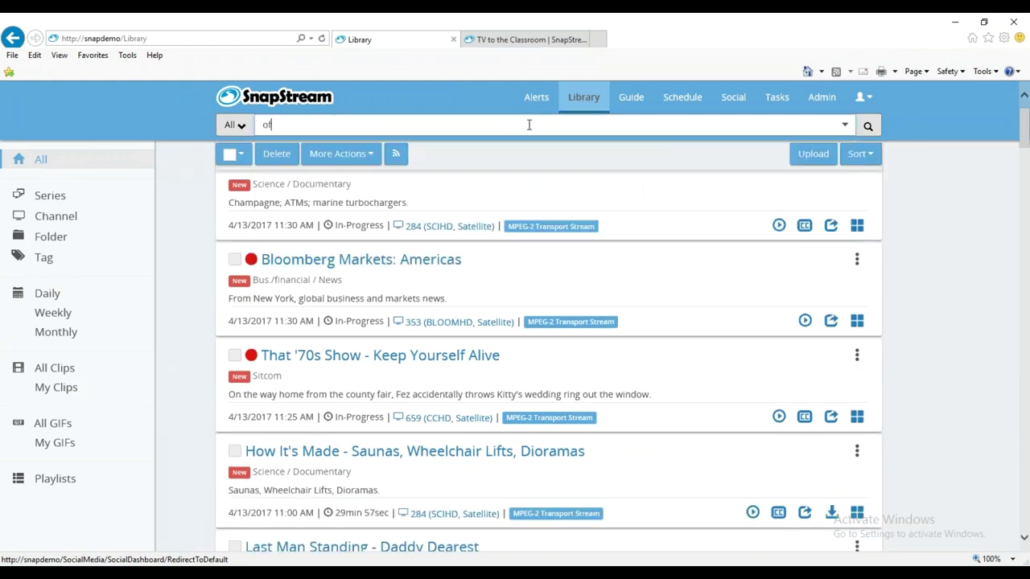
pyautogui.write('fsides')
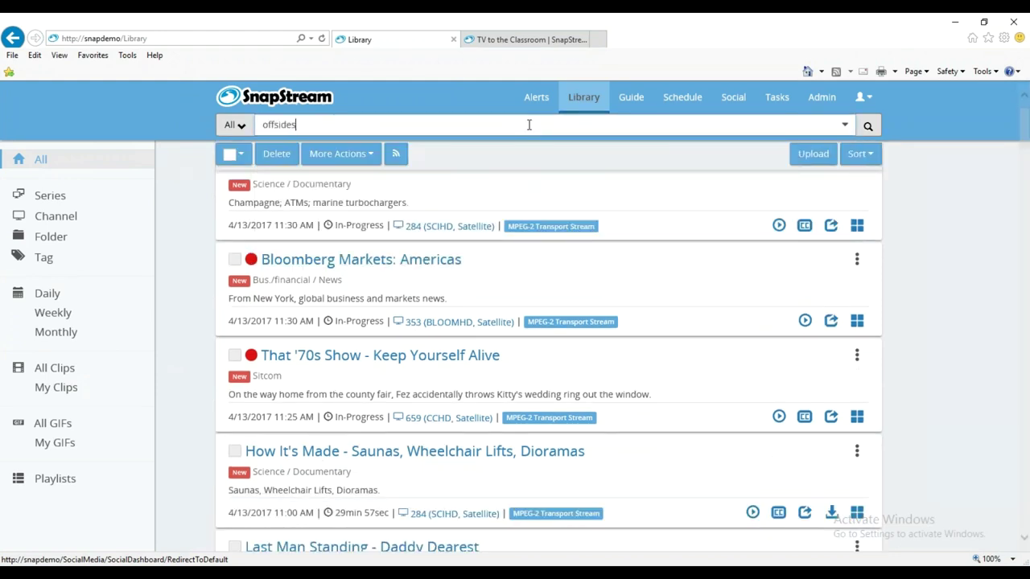
pyautogui.press('Return')
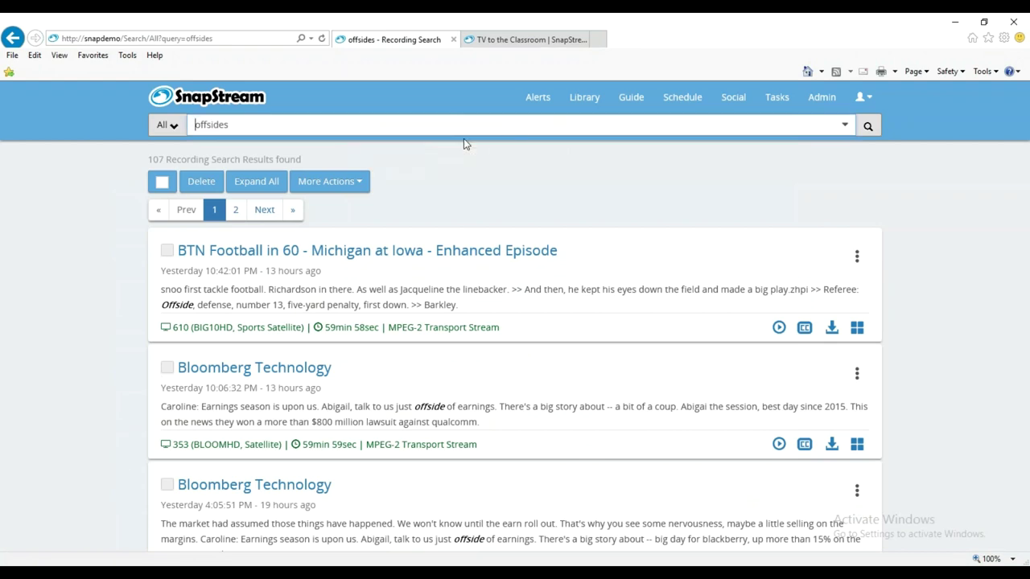
pyautogui.click(382, 252)
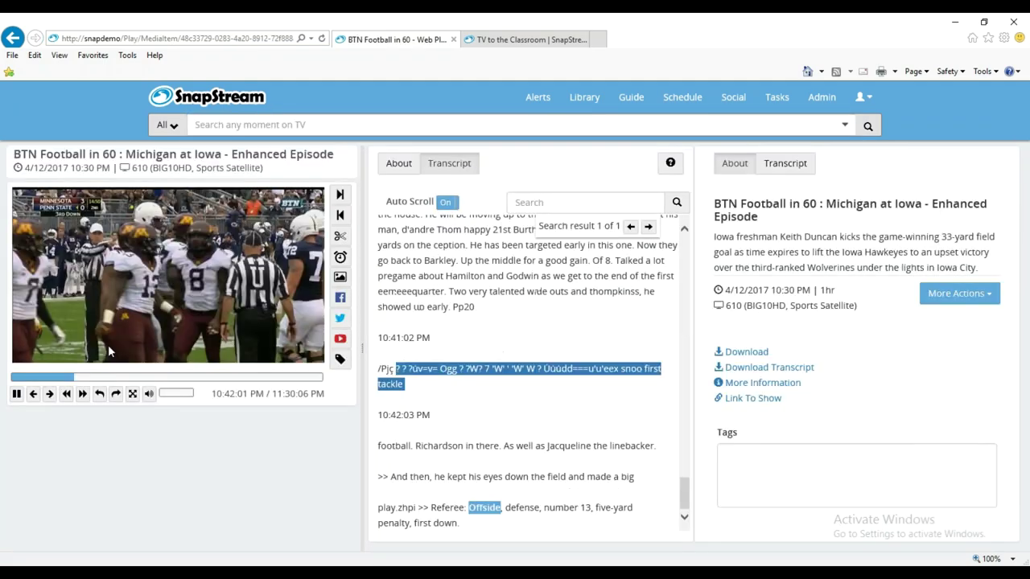
# Replay the moments before the offside call and mark the start and end of a clip about 5 seconds long
pyautogui.click(16, 394)
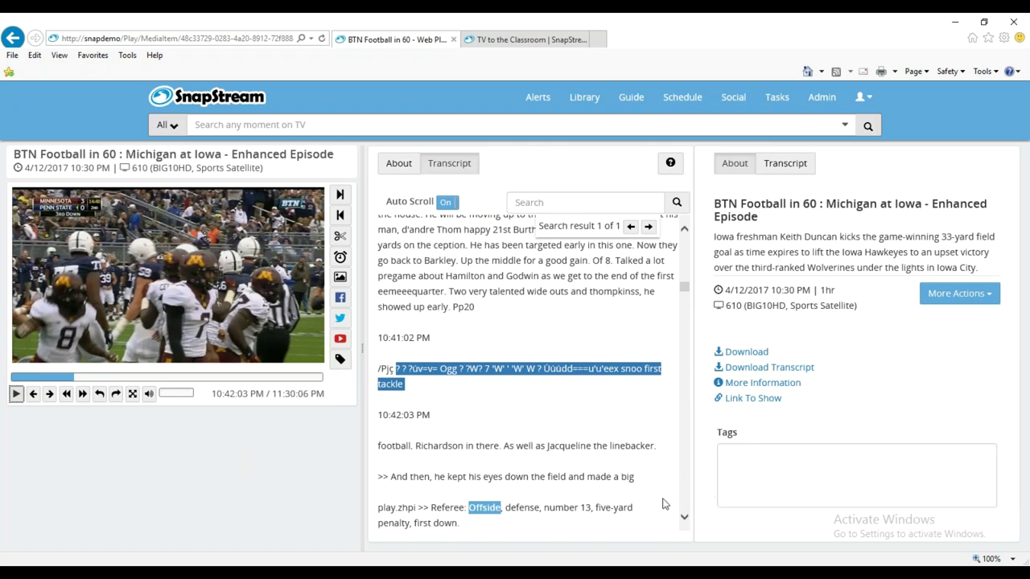
pyautogui.click(17, 395)
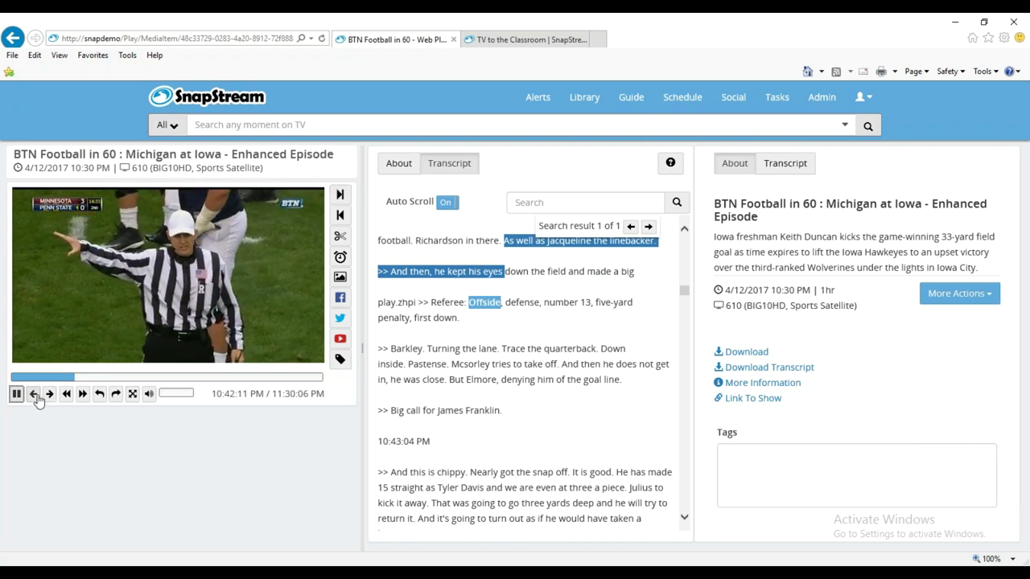
pyautogui.click(33, 393)
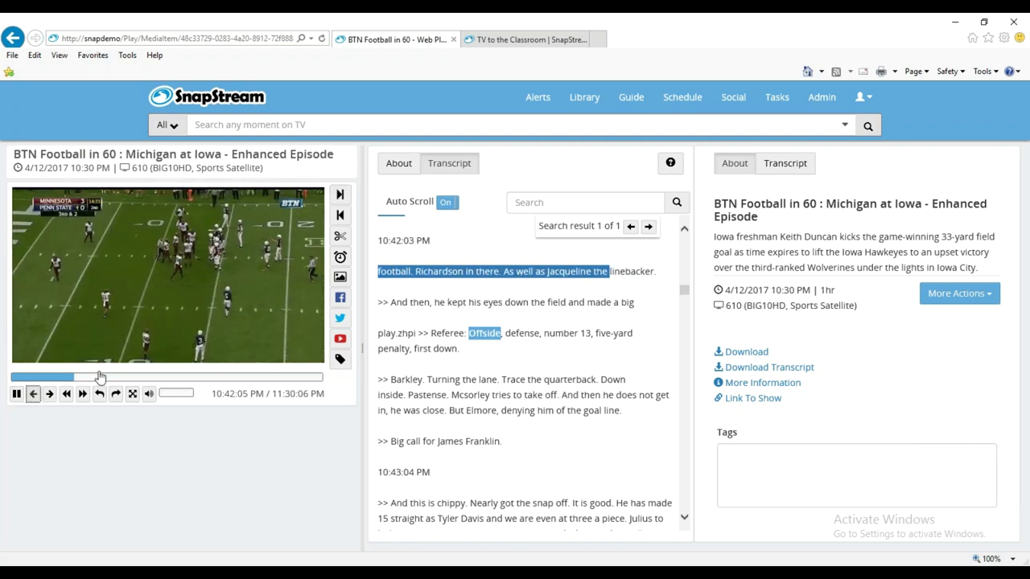
pyautogui.click(342, 196)
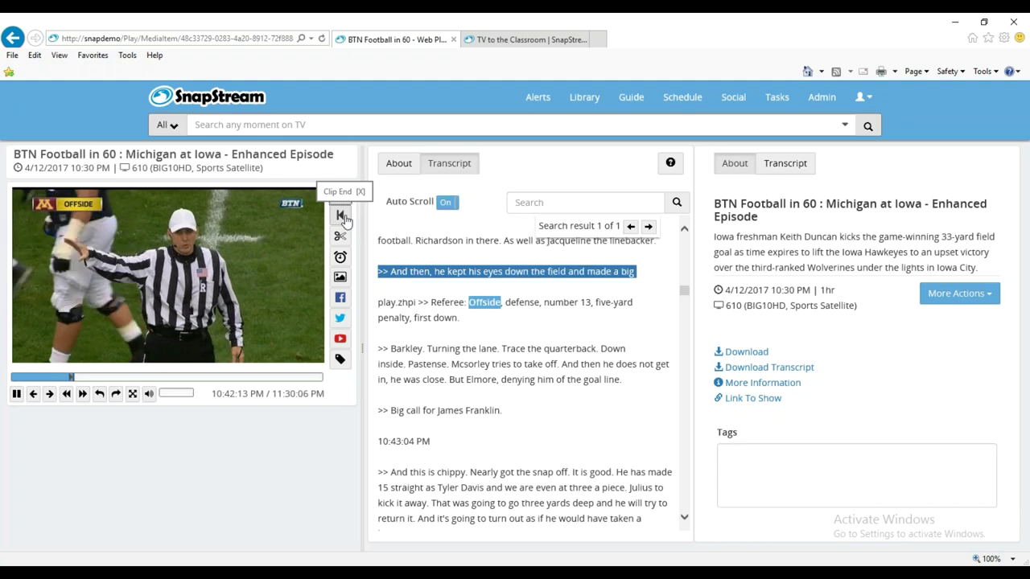
pyautogui.click(342, 217)
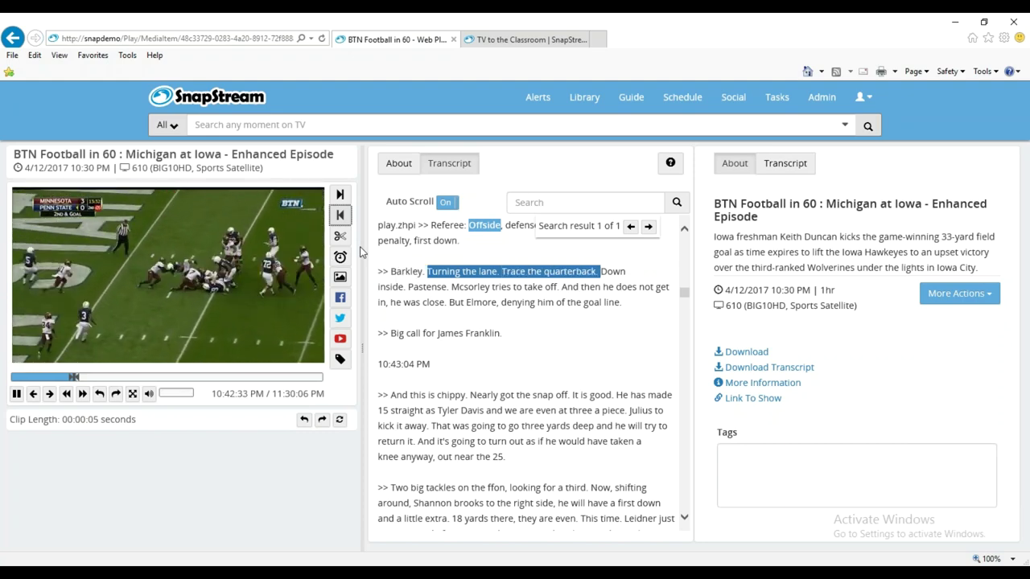
# Start a Facebook video post of the marked clip, with Watch Television as the destination page
pyautogui.click(339, 299)
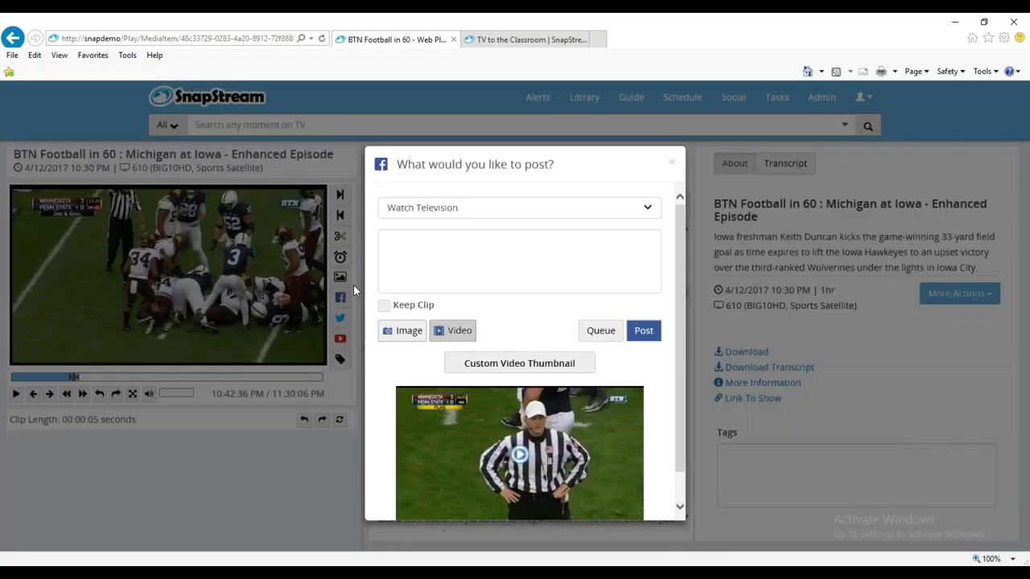
pyautogui.click(649, 210)
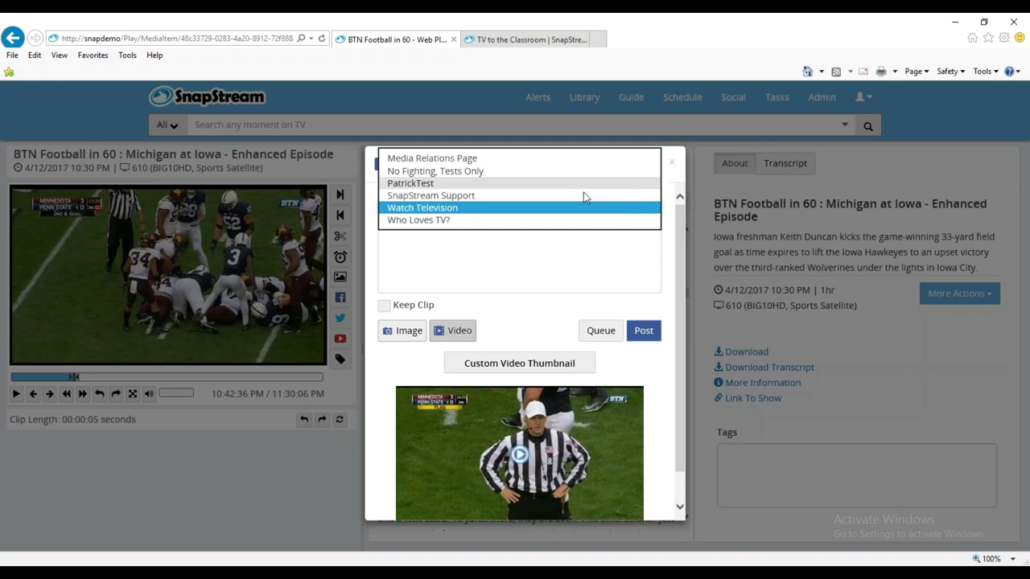
pyautogui.click(545, 210)
pyautogui.click(546, 210)
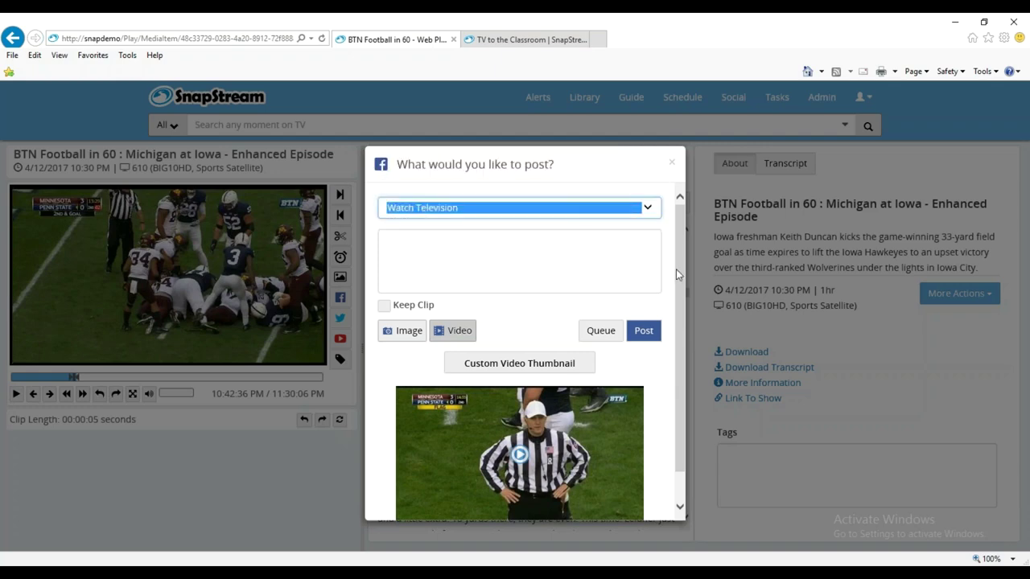
# Enter "#comonref" as the Facebook post text and review the video preview
pyautogui.click(612, 254)
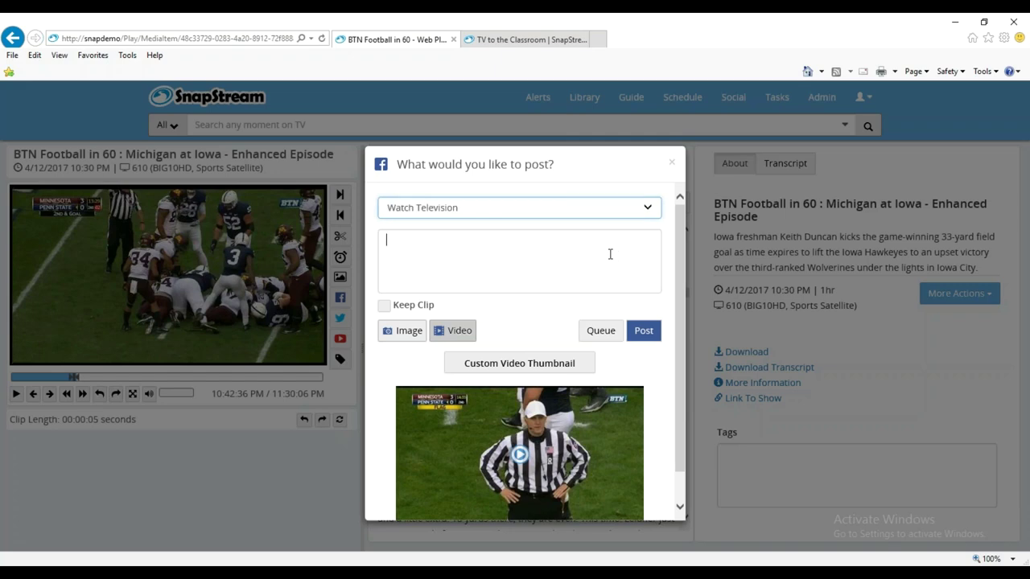
pyautogui.write('#')
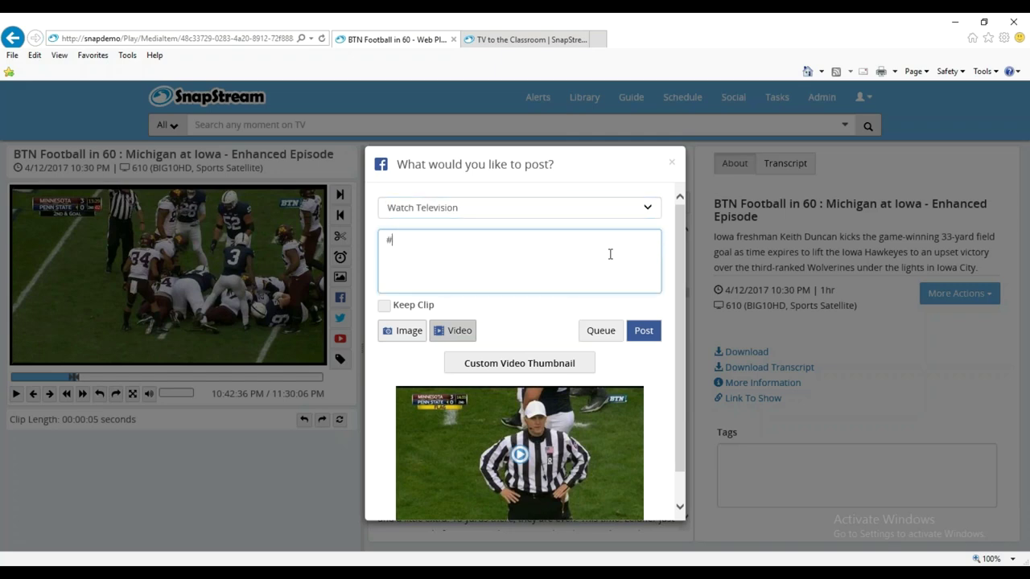
pyautogui.write('comonref')
pyautogui.scroll(-1, 680, 365)
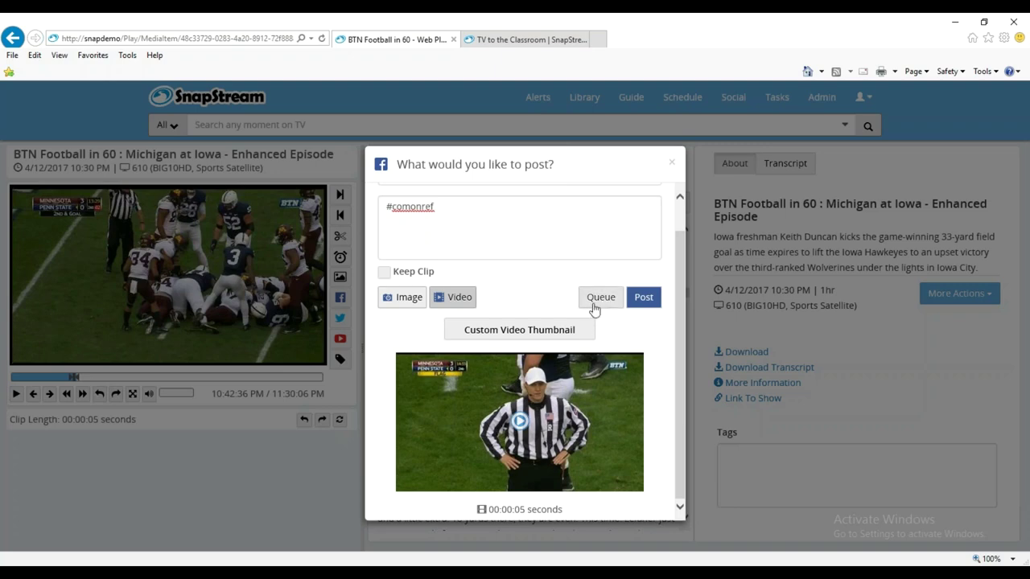
# Publish the #comonref video clip to the Facebook page and pause the recording's playback
pyautogui.click(641, 306)
pyautogui.click(644, 298)
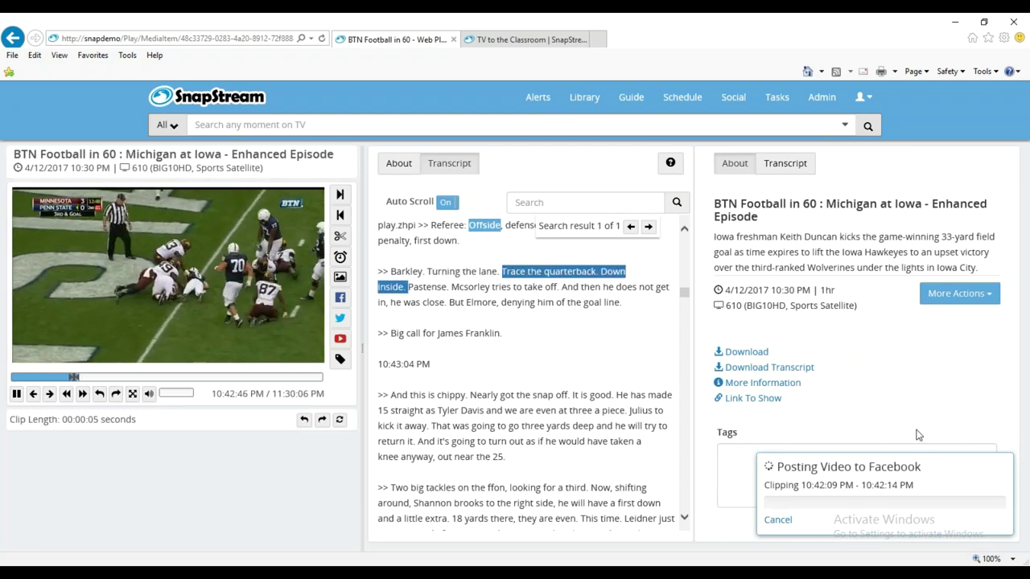
pyautogui.click(16, 394)
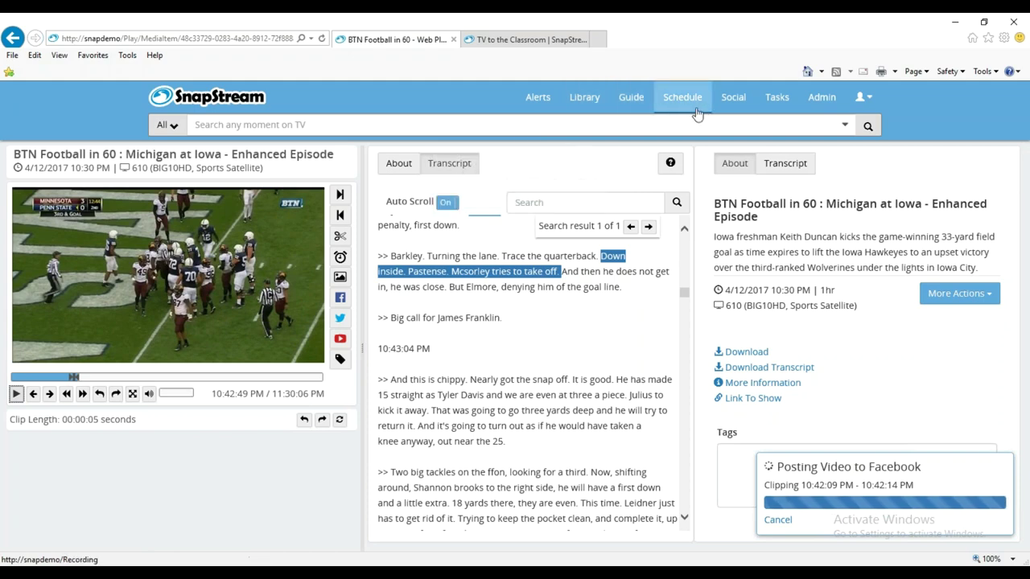
# Look over the queued tweets and the recordings library, dismissing the posting notification and returning to the social media dashboard
pyautogui.click(733, 105)
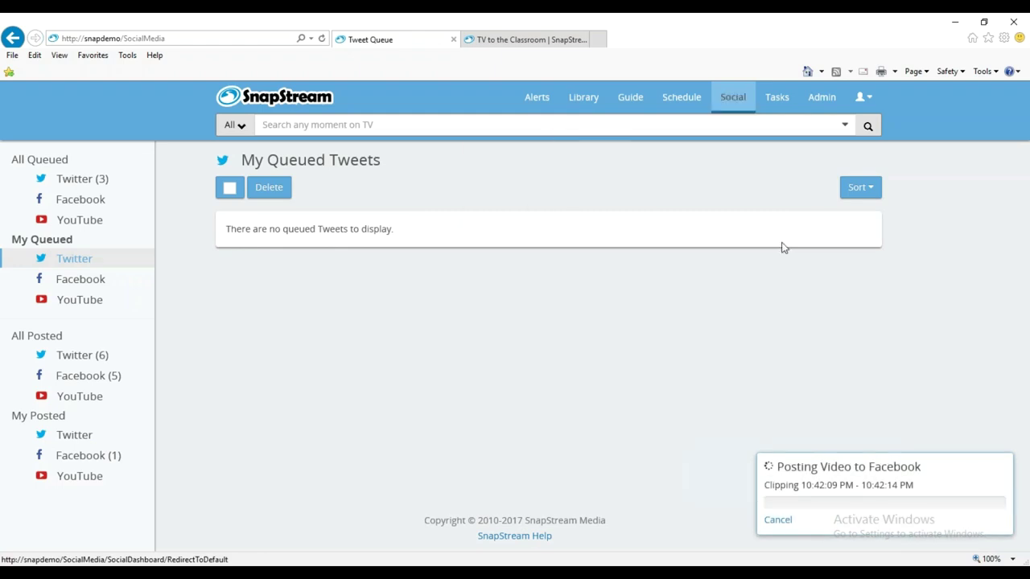
pyautogui.click(1002, 470)
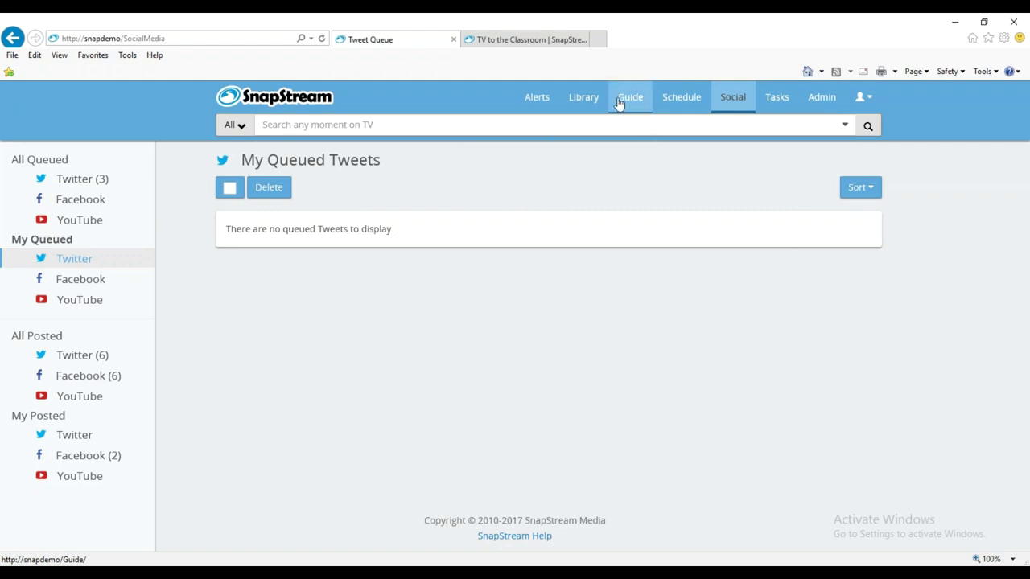
pyautogui.click(576, 100)
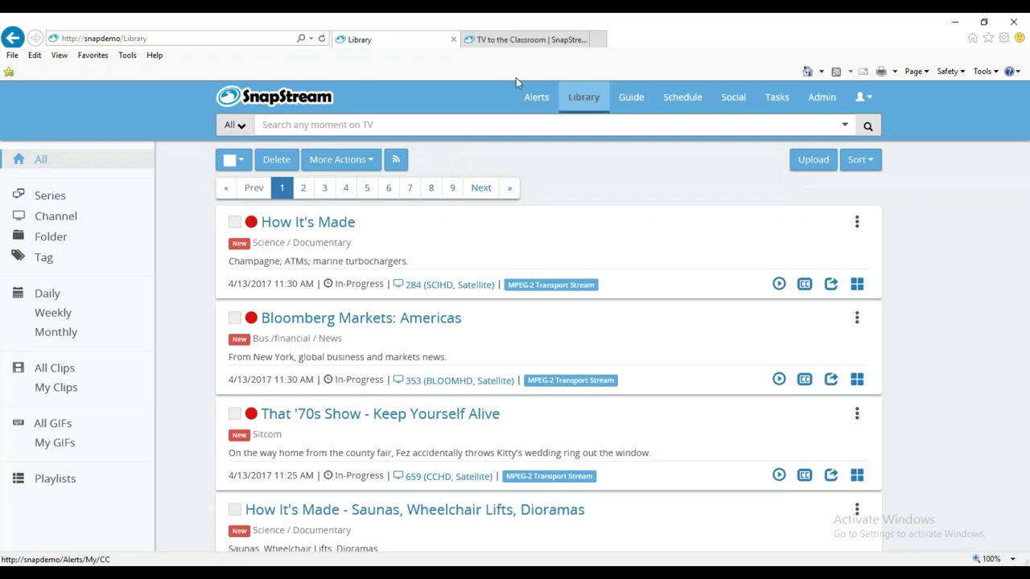
pyautogui.moveTo(667, 118)
pyautogui.click(734, 105)
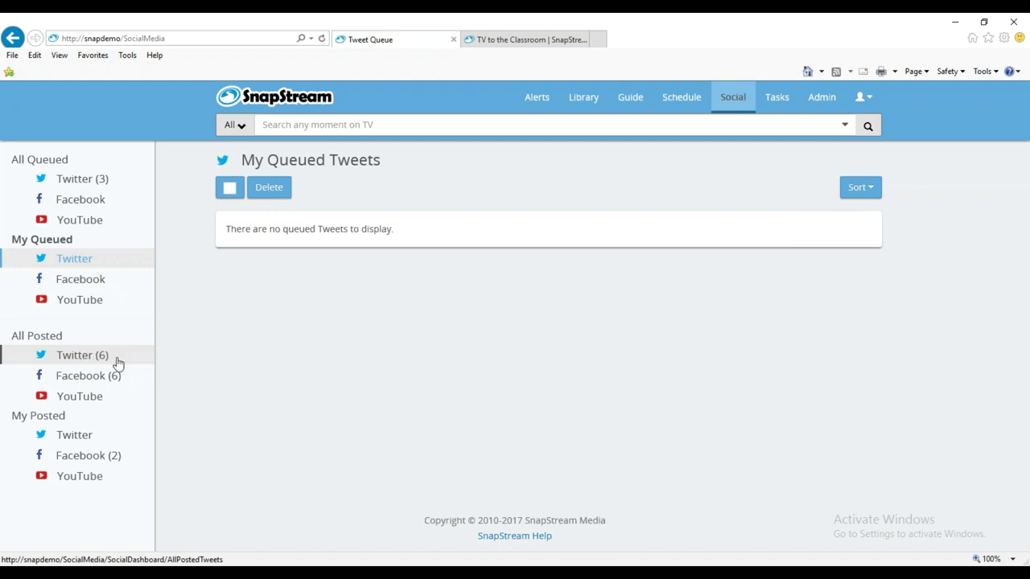
# List all posted Facebook posts and preview a Twitter cross-post of the #comonref video without sending it
pyautogui.click(81, 380)
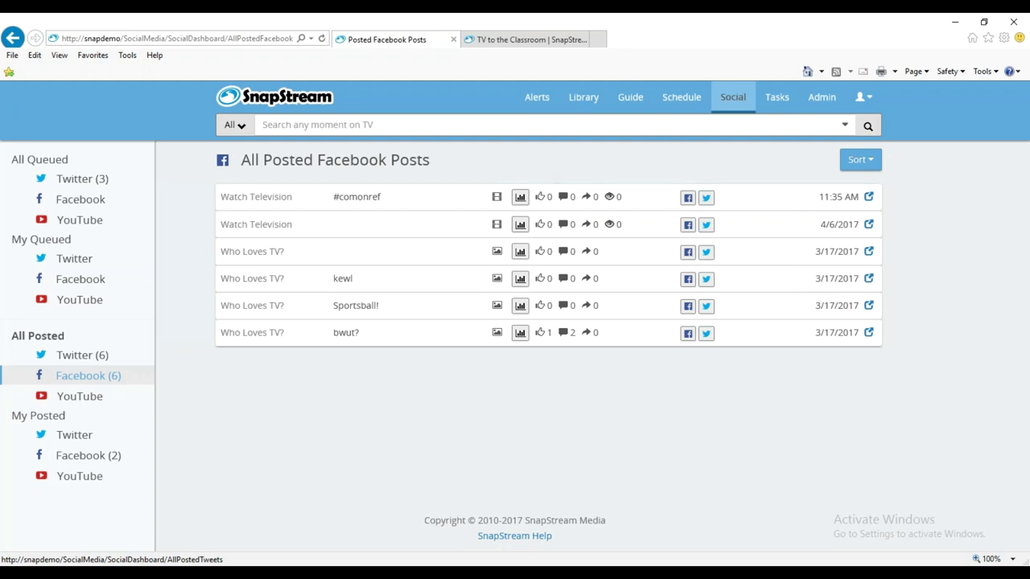
pyautogui.click(707, 197)
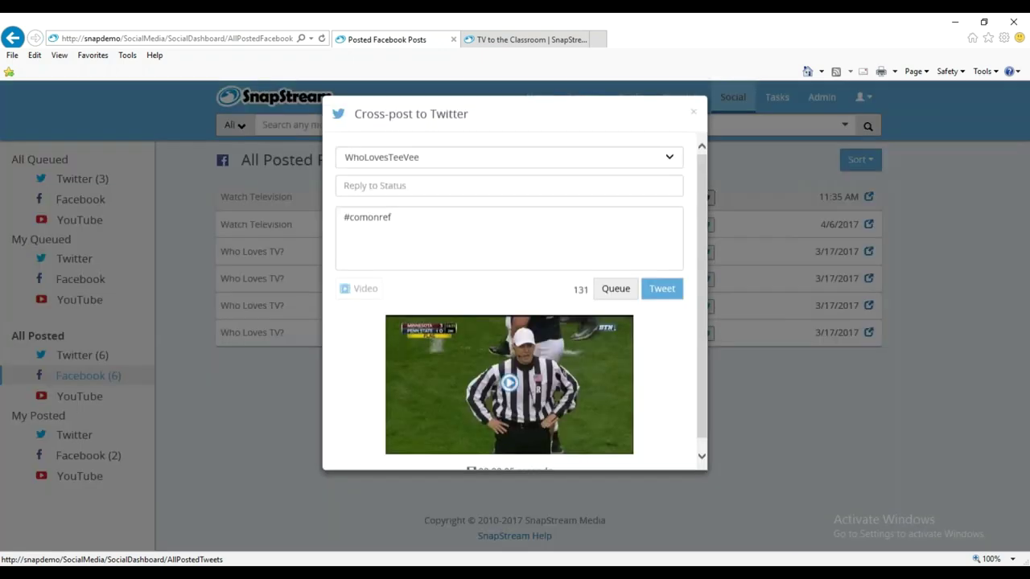
pyautogui.click(694, 119)
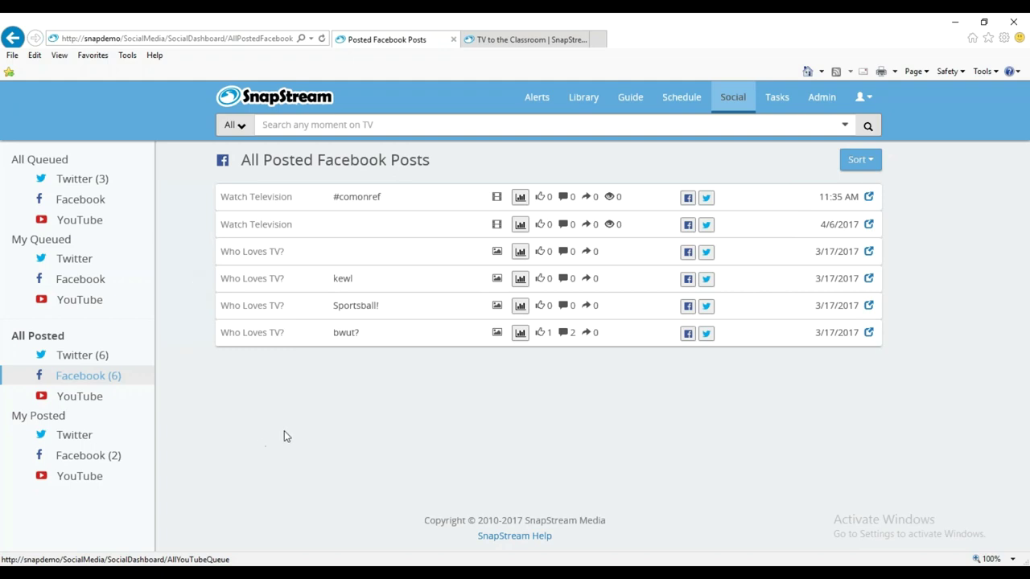
# Open the administration area and look through the external account types available for connection
pyautogui.click(818, 99)
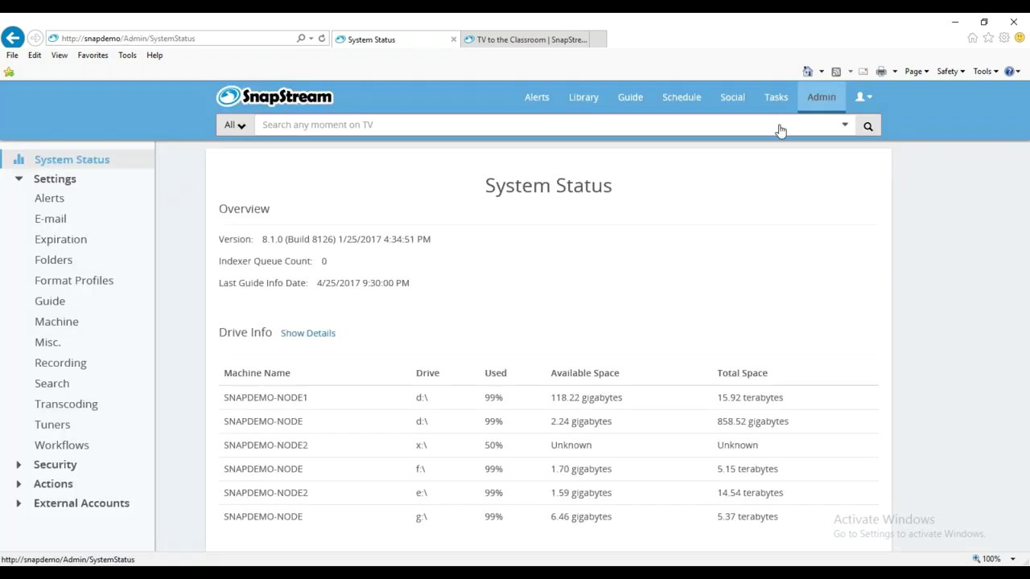
pyautogui.click(89, 510)
pyautogui.moveTo(152, 469); pyautogui.dragTo(151, 519)
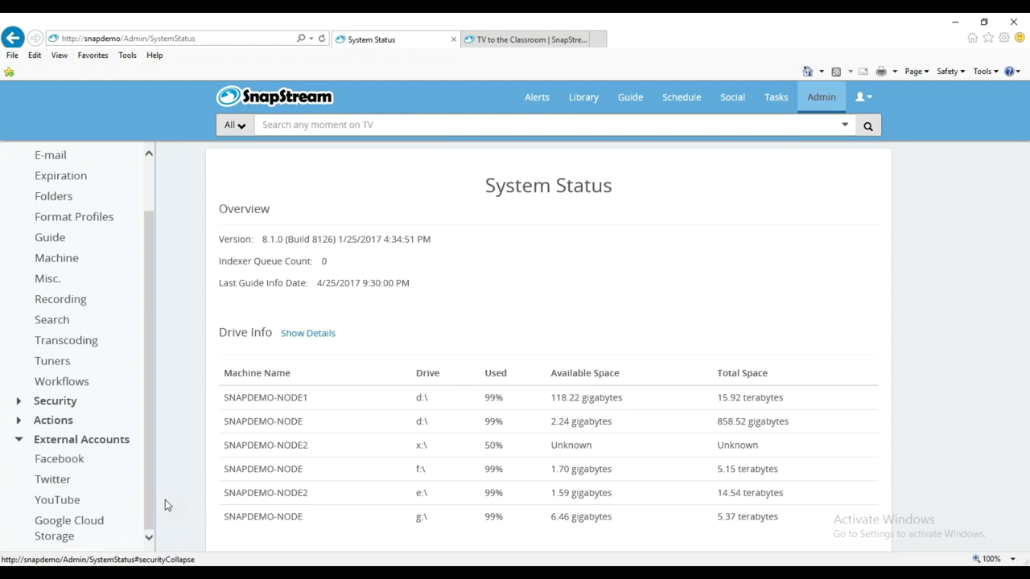
# Open the security configuration and review the LDAP type options and the LDAP login settings
pyautogui.click(49, 402)
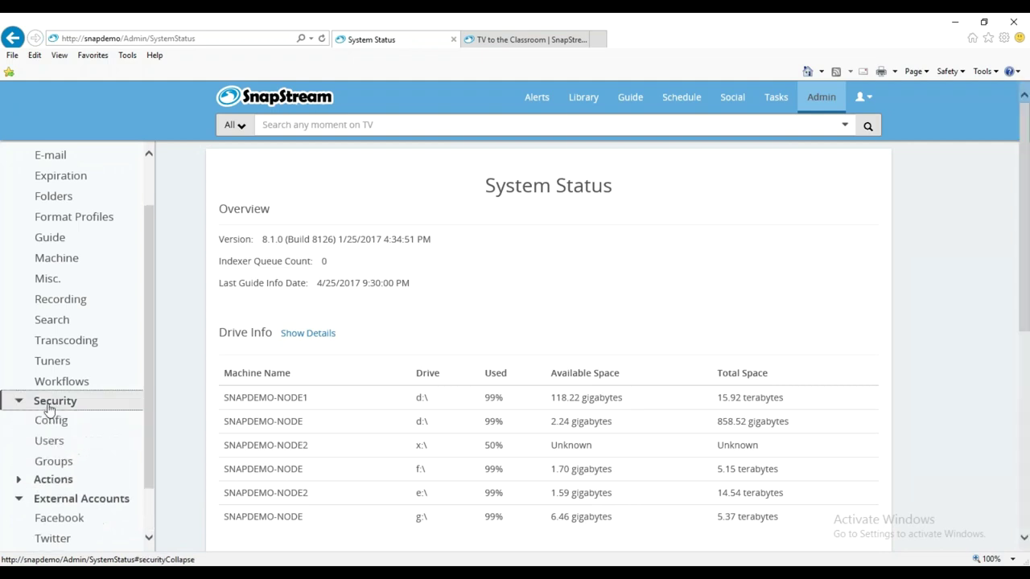
pyautogui.click(56, 420)
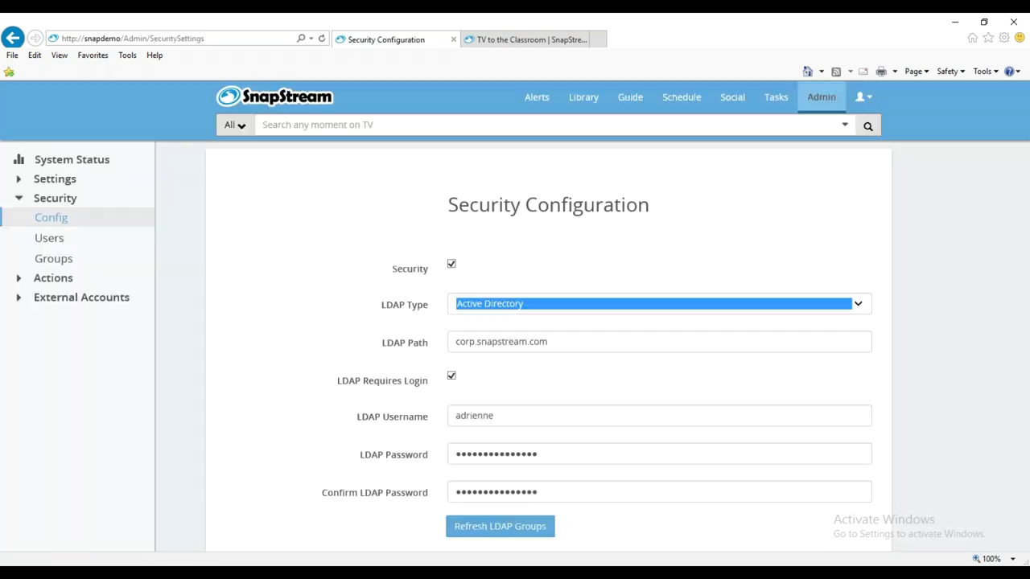
pyautogui.click(473, 305)
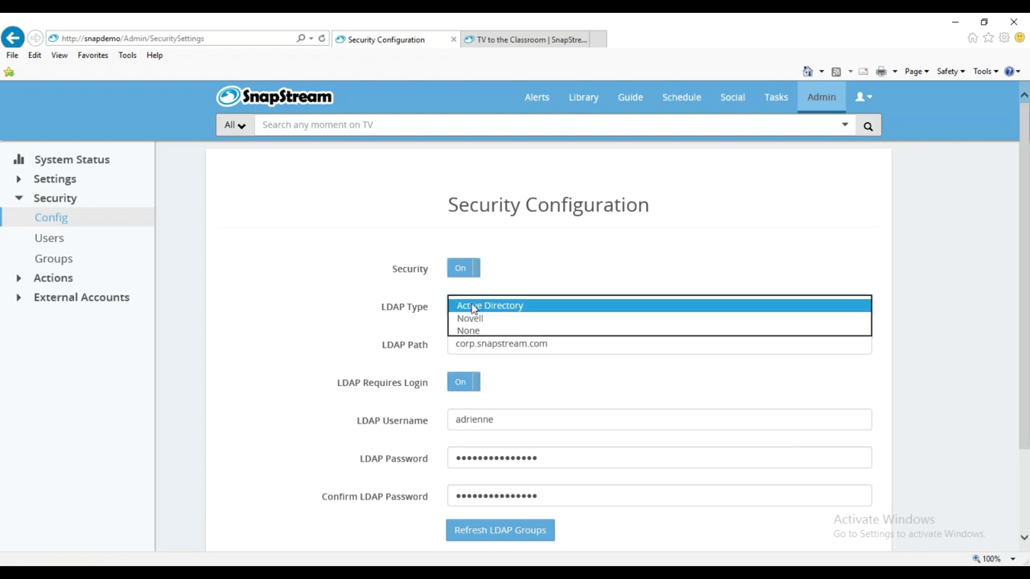
pyautogui.click(331, 291)
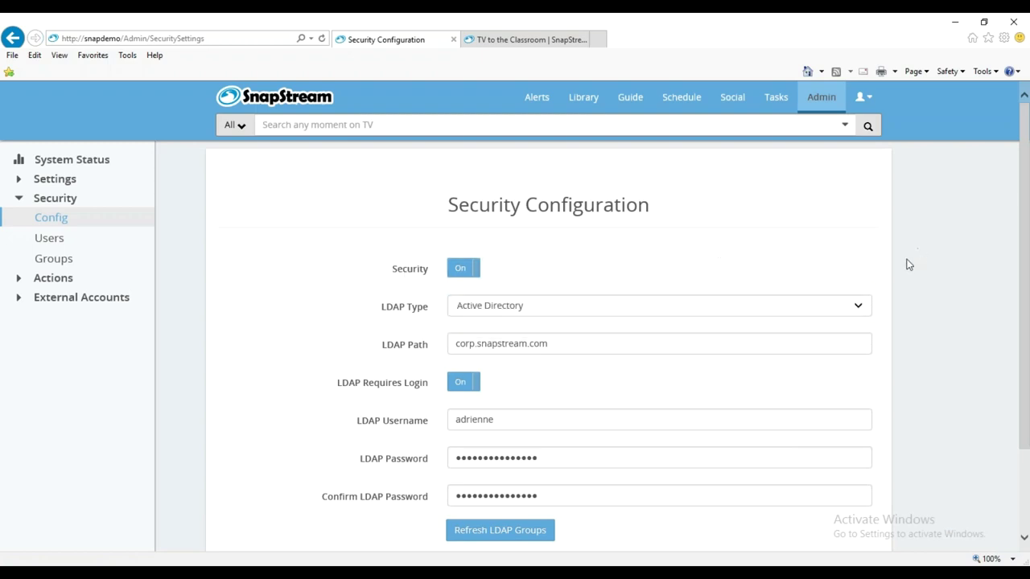
pyautogui.moveTo(1025, 303); pyautogui.dragTo(1028, 369)
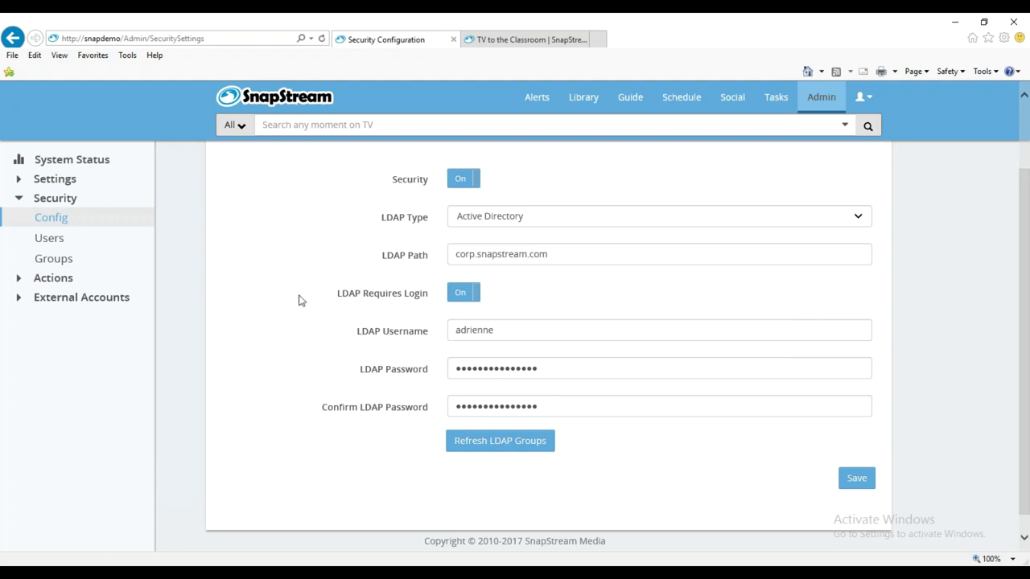
# Examine the list of security groups and the permissions of the Administrators group, down to the miscellaneous ones
pyautogui.click(58, 263)
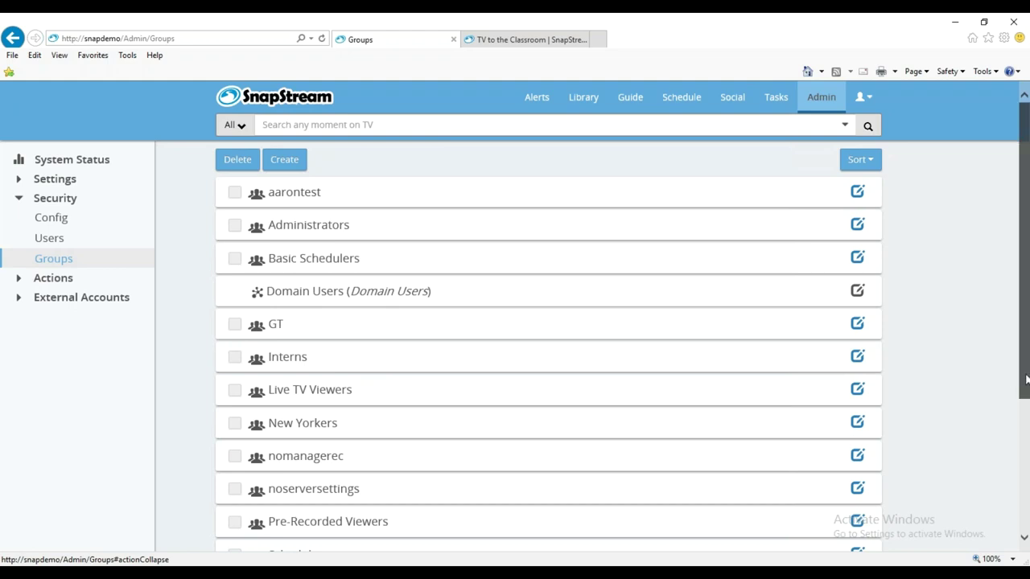
pyautogui.scroll(-1, 1025, 376)
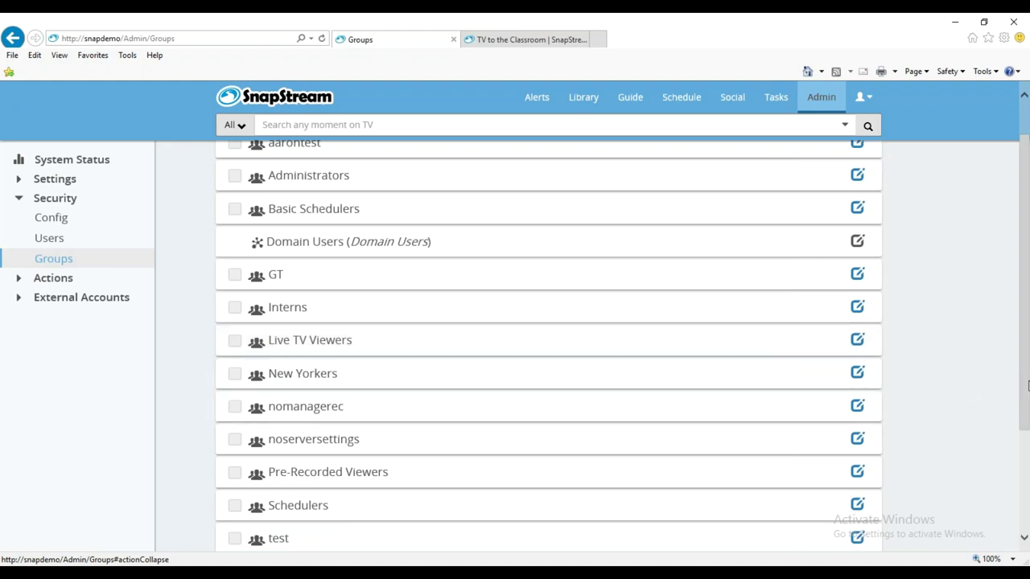
pyautogui.scroll(1, 1025, 386)
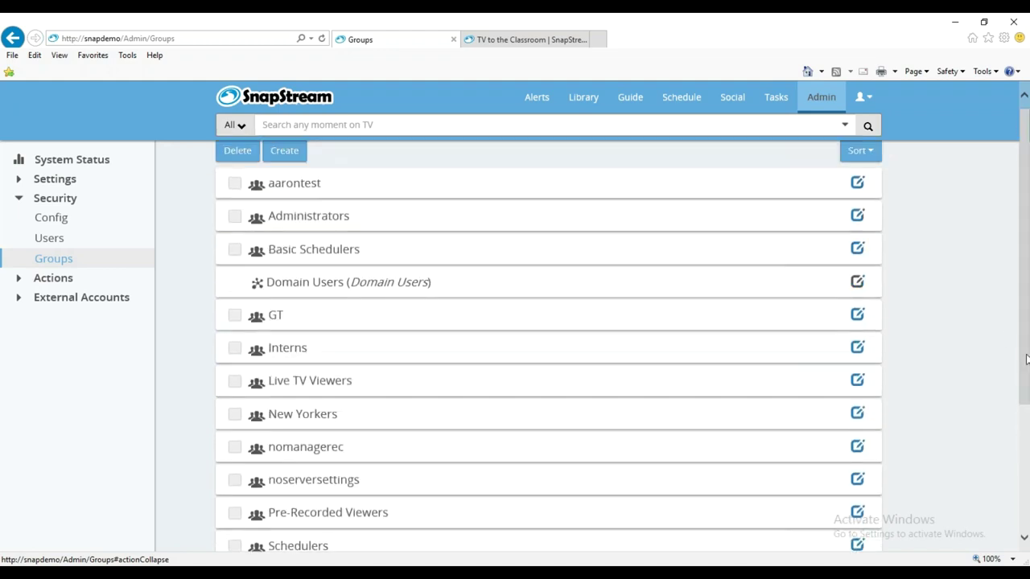
pyautogui.click(857, 216)
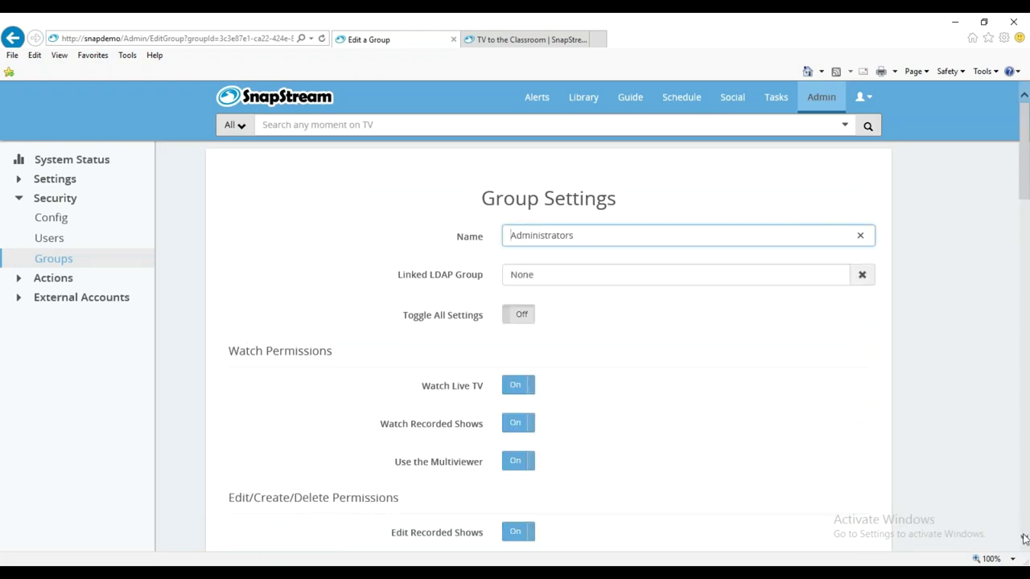
pyautogui.scroll(-7, 1025, 540)
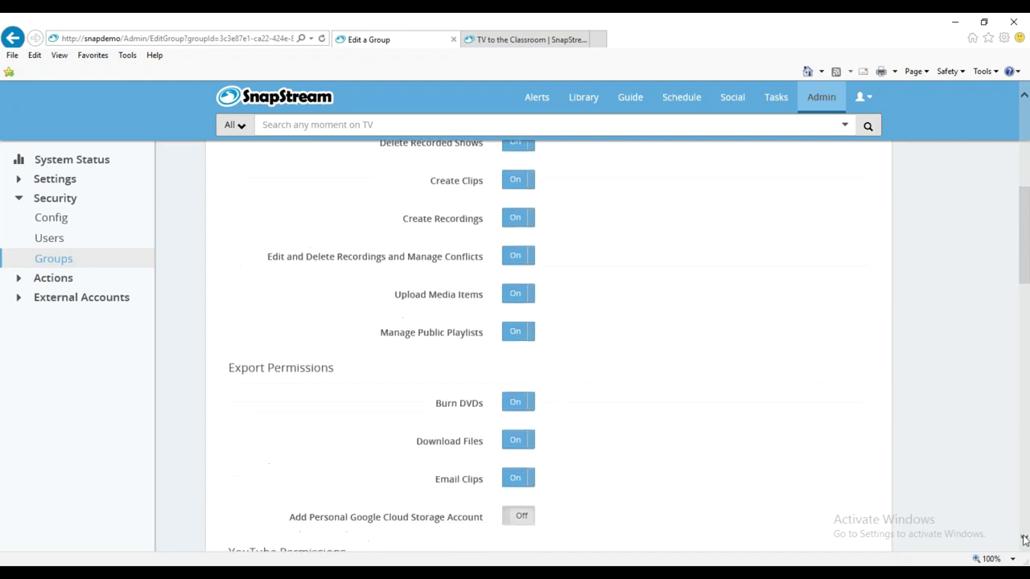
pyautogui.scroll(-8, 1025, 540)
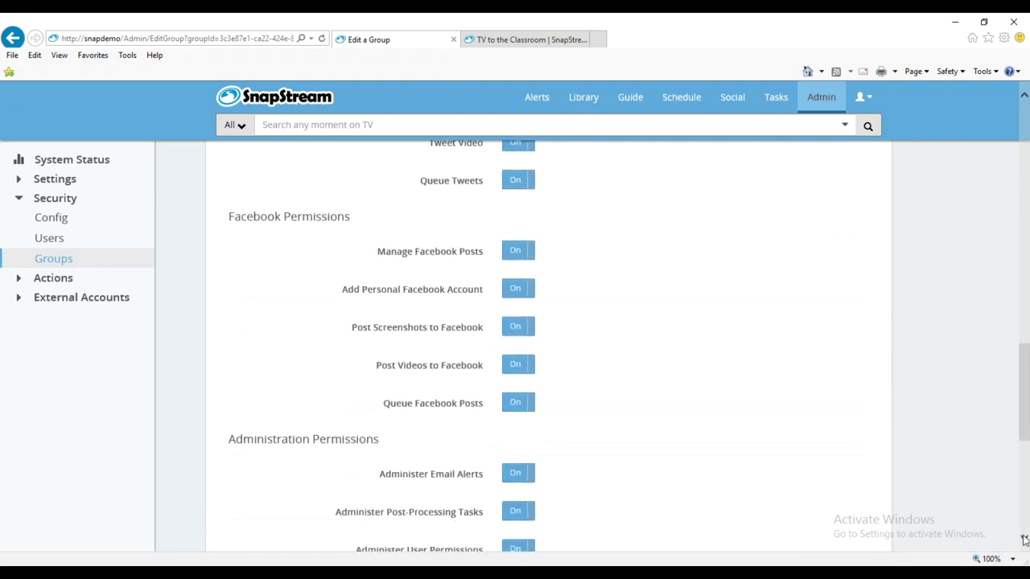
pyautogui.scroll(-4, 1024, 540)
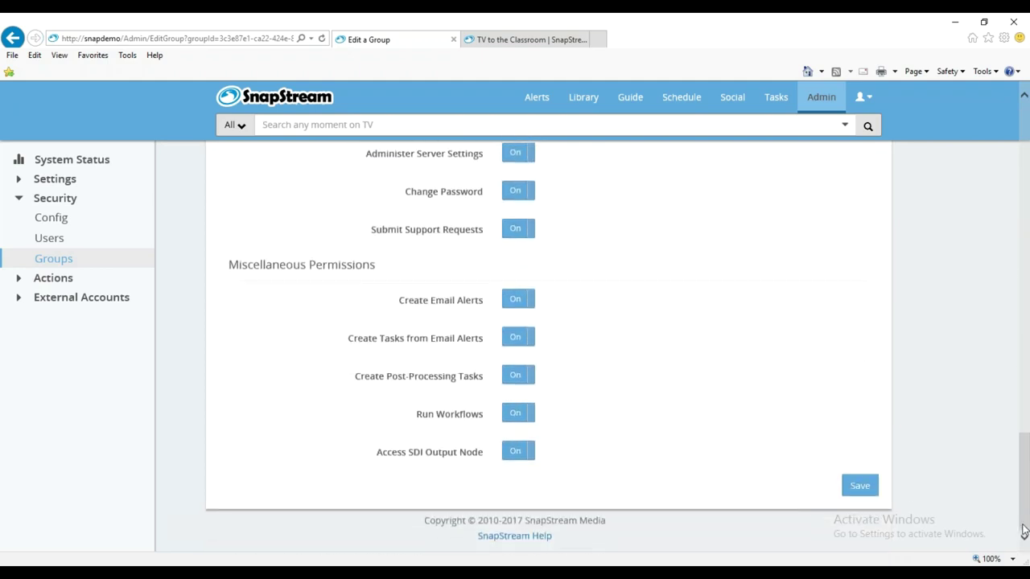
pyautogui.moveTo(1024, 519); pyautogui.dragTo(1016, 424)
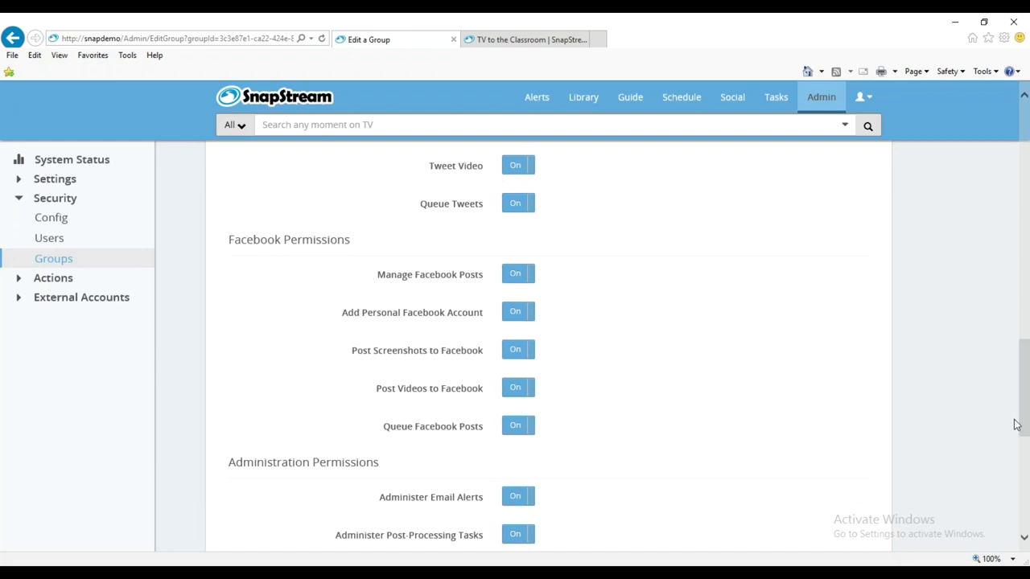
# Toggle Post Screenshots to Facebook, Post Videos to Facebook and Administer Email Alerts off and back on for the Administrators group
pyautogui.click(513, 351)
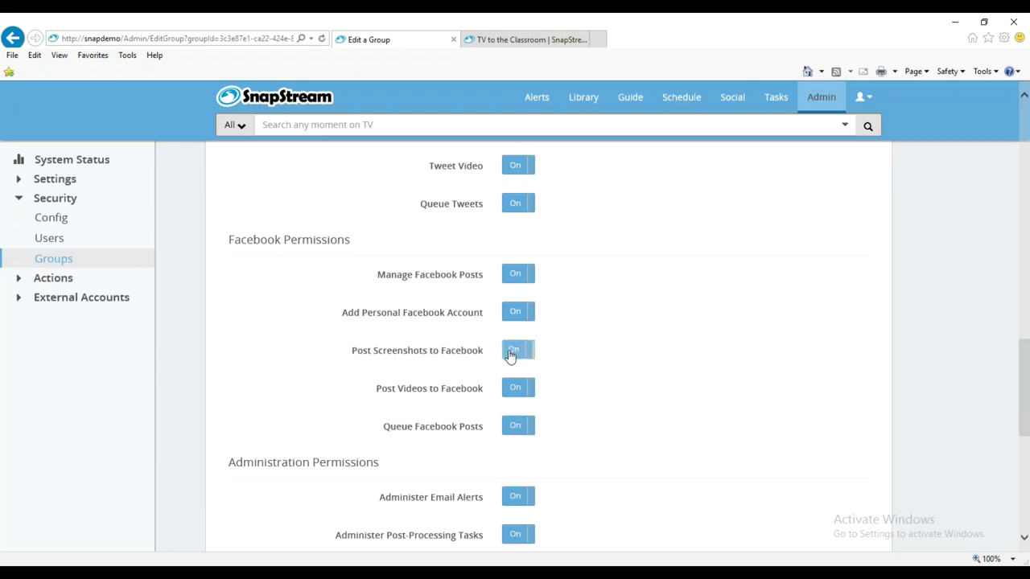
pyautogui.click(510, 352)
pyautogui.click(519, 390)
pyautogui.click(519, 390)
pyautogui.click(519, 497)
pyautogui.click(520, 497)
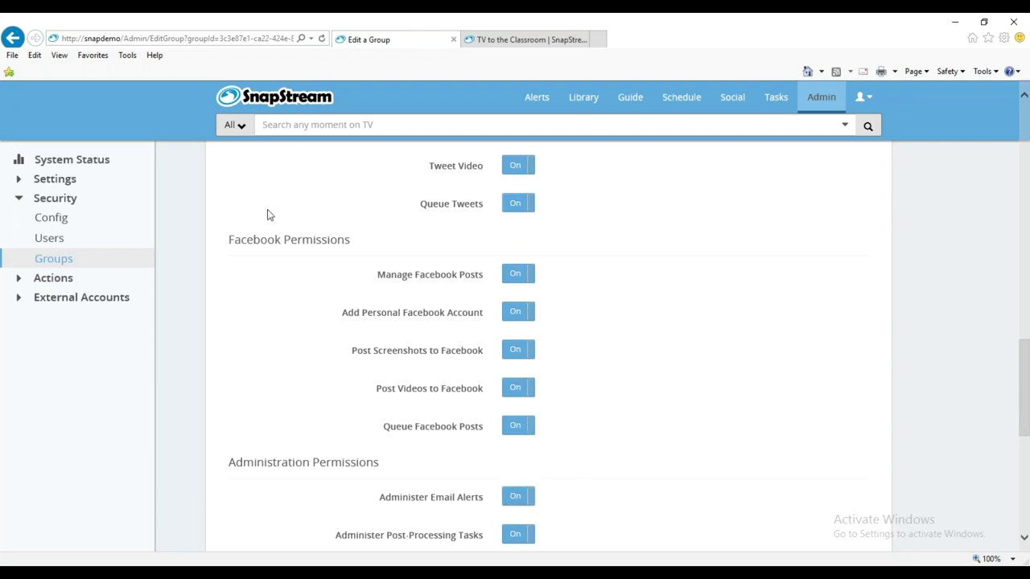
# Open the Live TV Viewers group's settings and review its watch and edit permissions
pyautogui.click(52, 260)
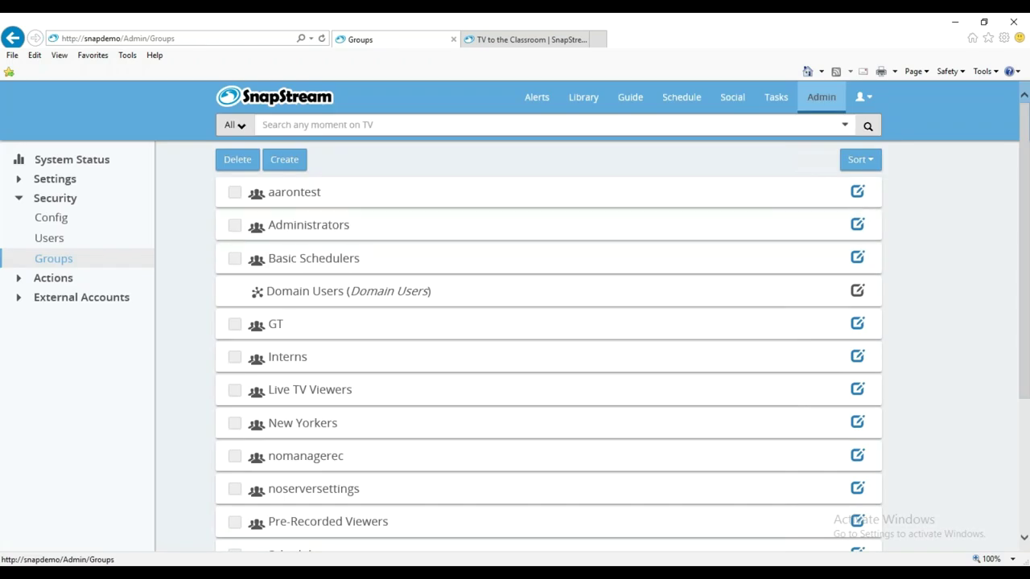
pyautogui.click(857, 389)
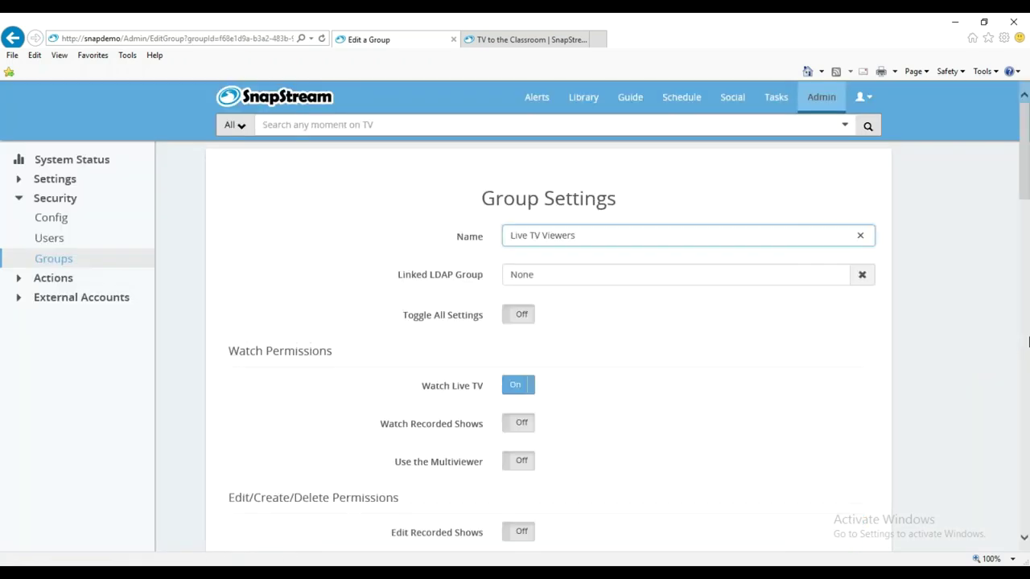
pyautogui.click(1024, 540)
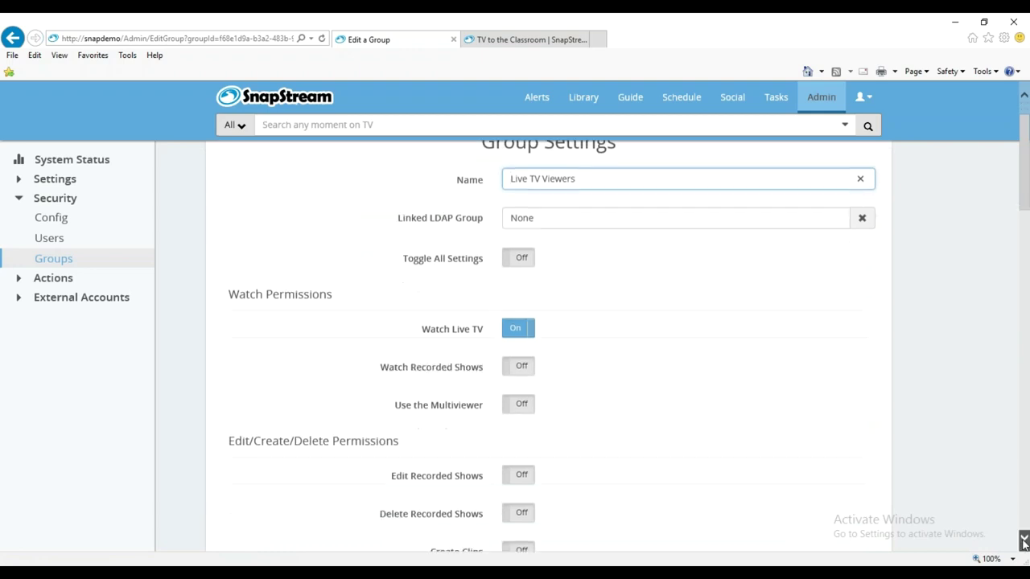
pyautogui.moveTo(1023, 539); pyautogui.dragTo(1028, 246)
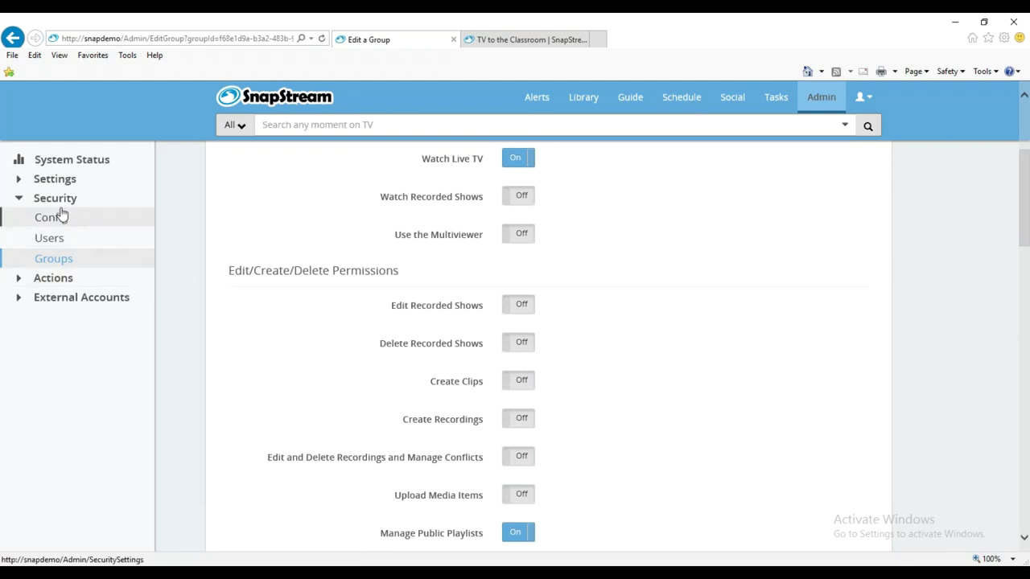
# Start a new workflow in the admin settings, named "Sports workflow", with Clip Created as its trigger condition
pyautogui.click(818, 97)
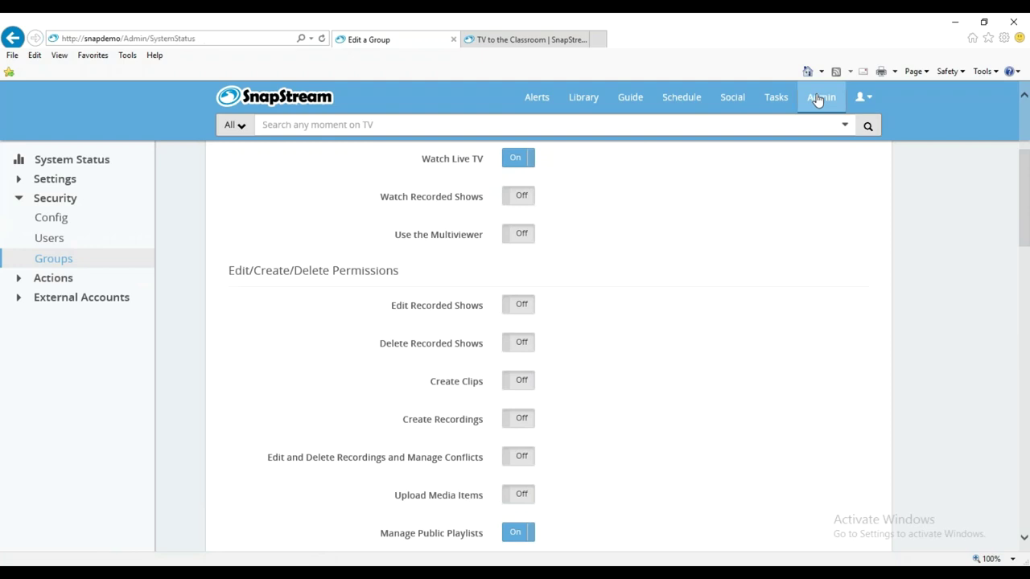
pyautogui.moveTo(820, 96); pyautogui.dragTo(157, 442)
pyautogui.click(84, 447)
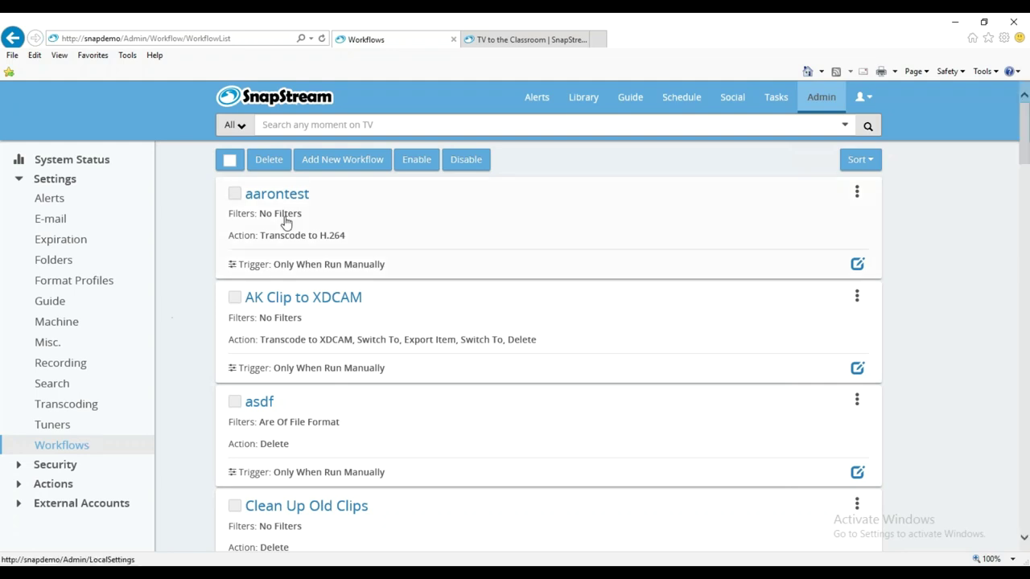
pyautogui.click(325, 168)
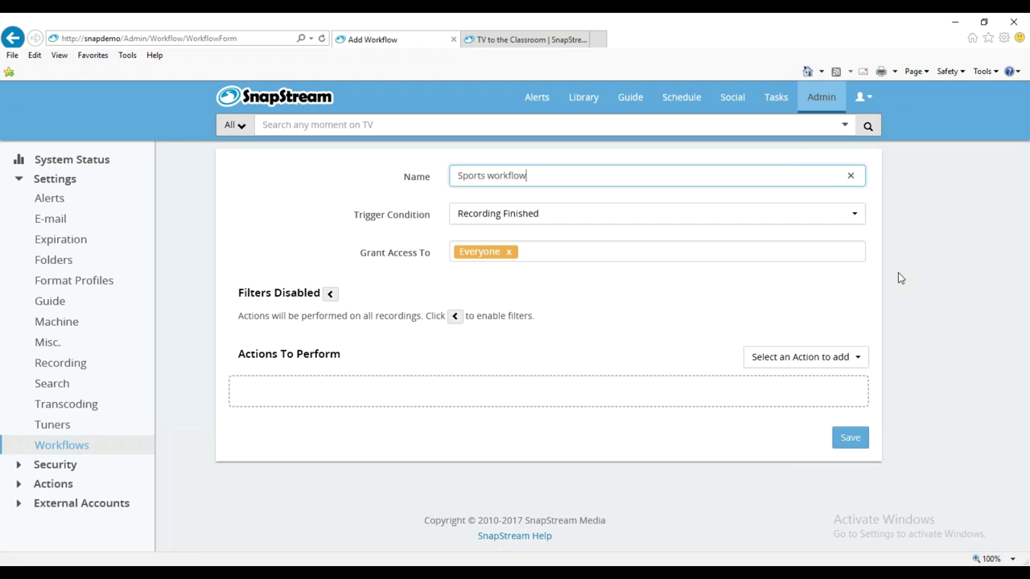
pyautogui.click(853, 219)
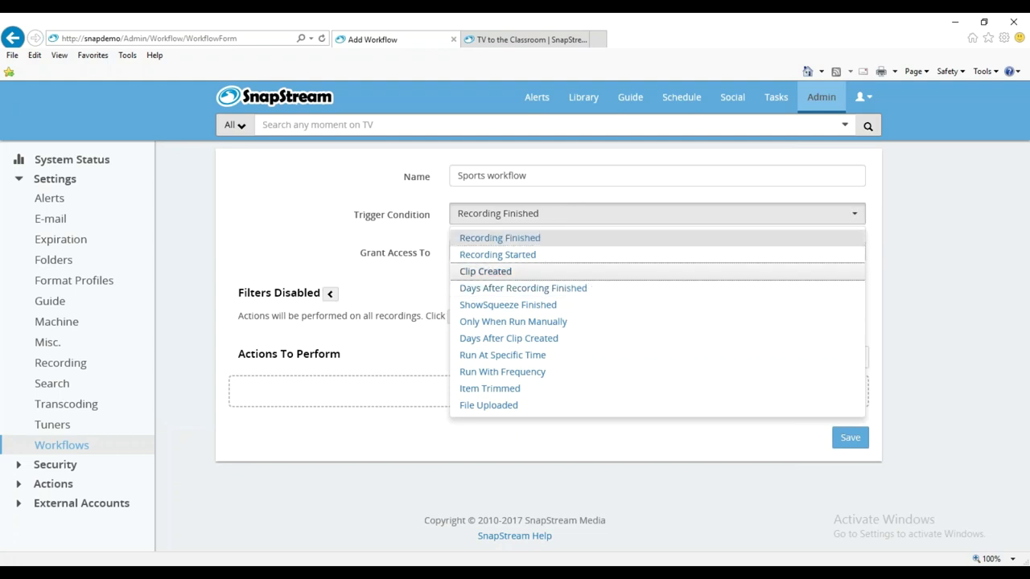
pyautogui.click(589, 272)
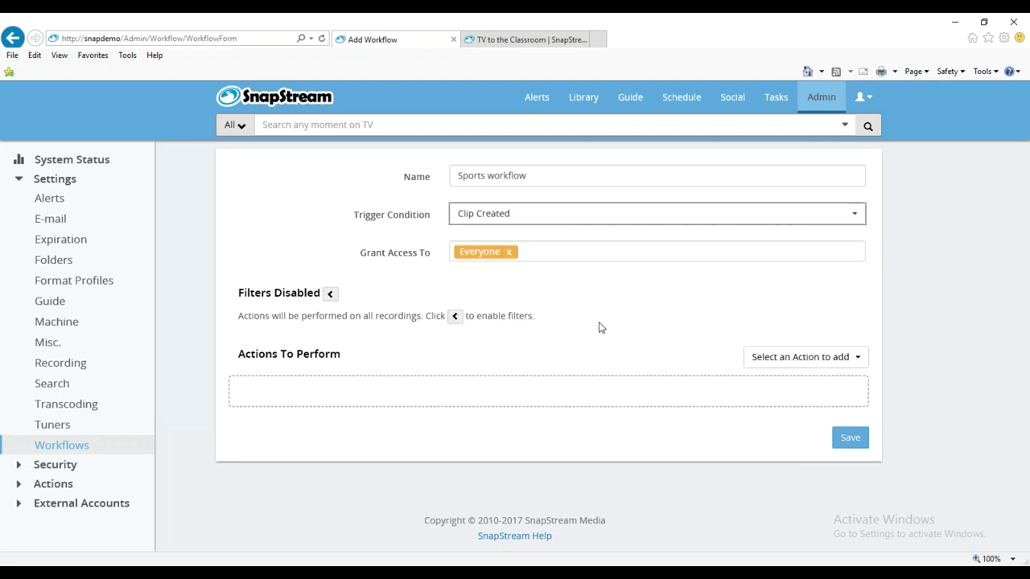
# Add Transcode to WMV and Export Item actions to the sports workflow and look through their folder choices
pyautogui.click(858, 362)
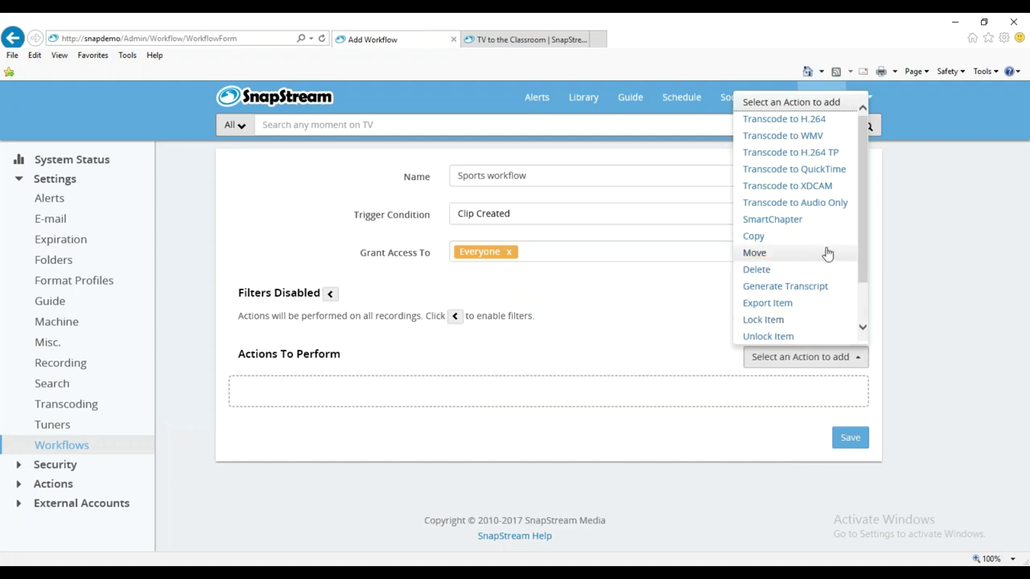
pyautogui.click(807, 137)
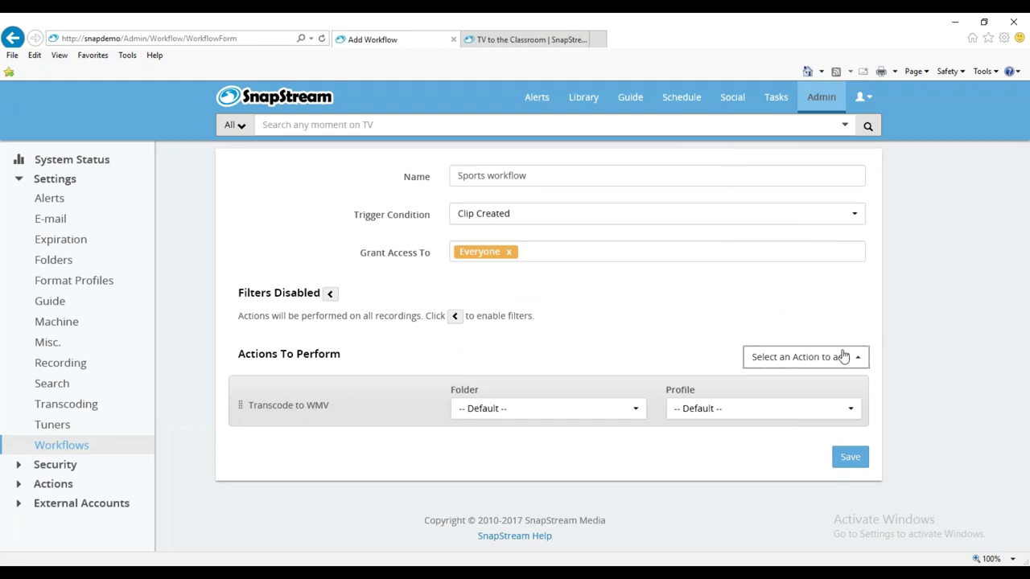
pyautogui.click(641, 415)
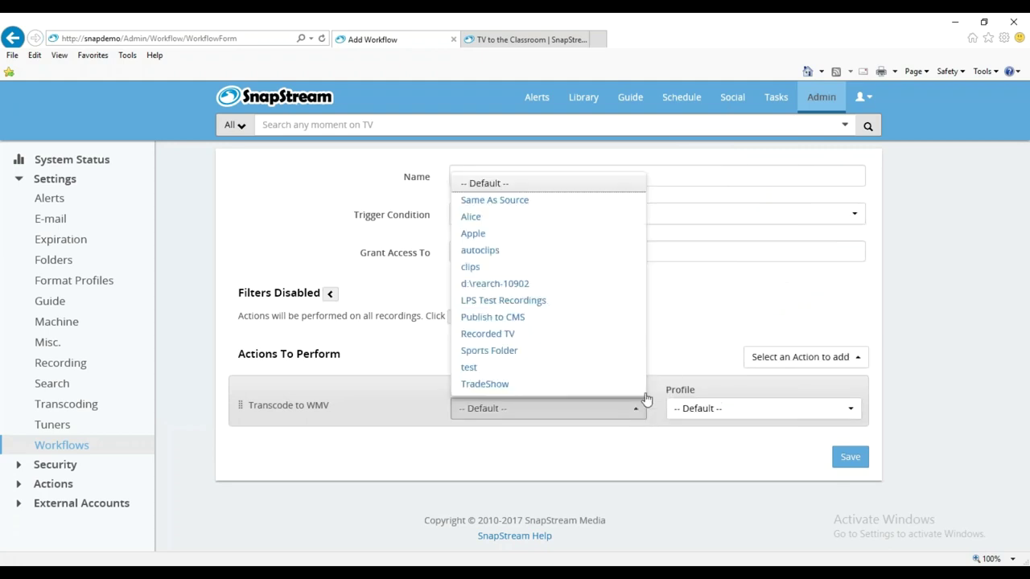
pyautogui.click(692, 351)
pyautogui.click(860, 358)
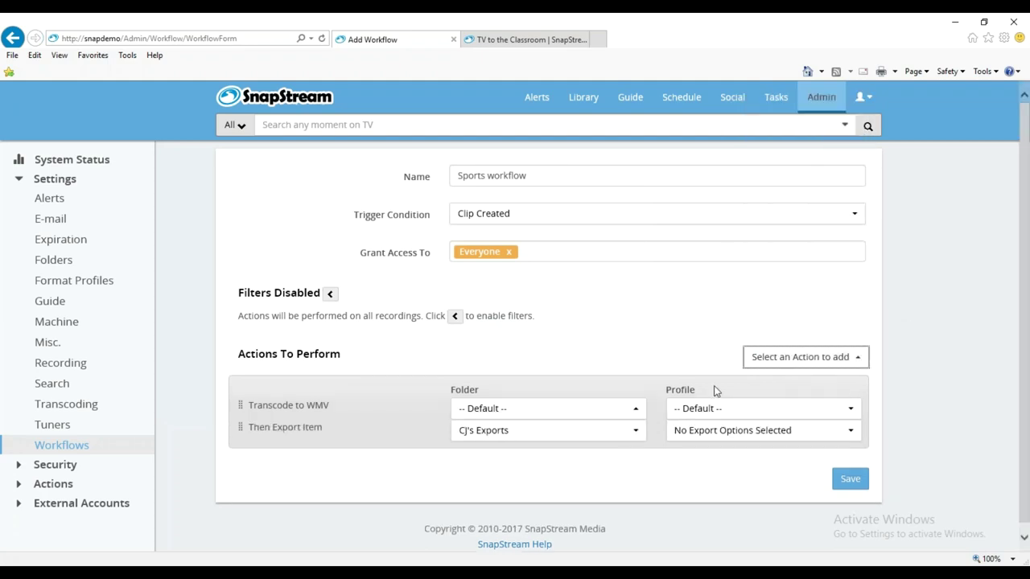
pyautogui.click(644, 439)
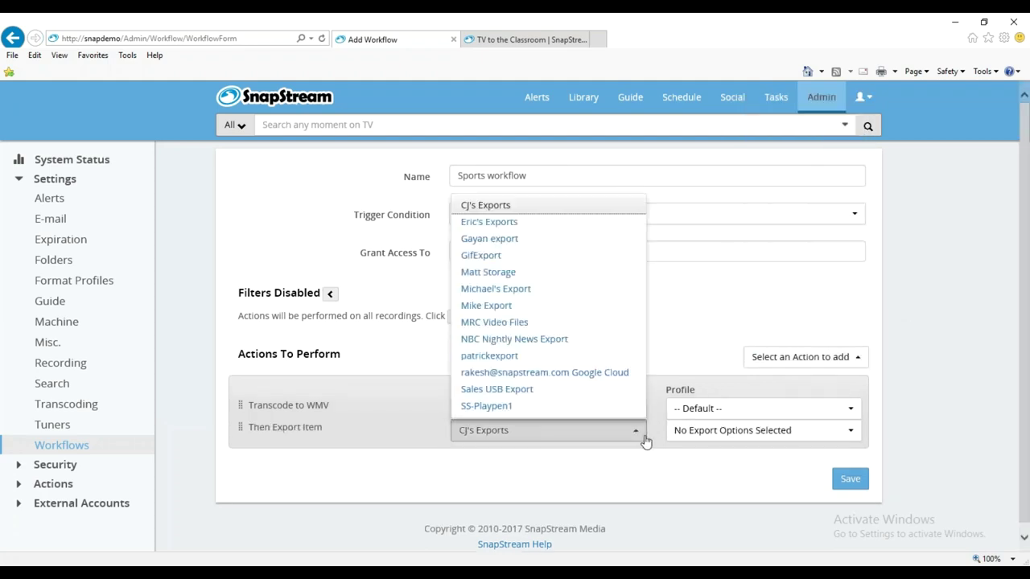
pyautogui.click(657, 474)
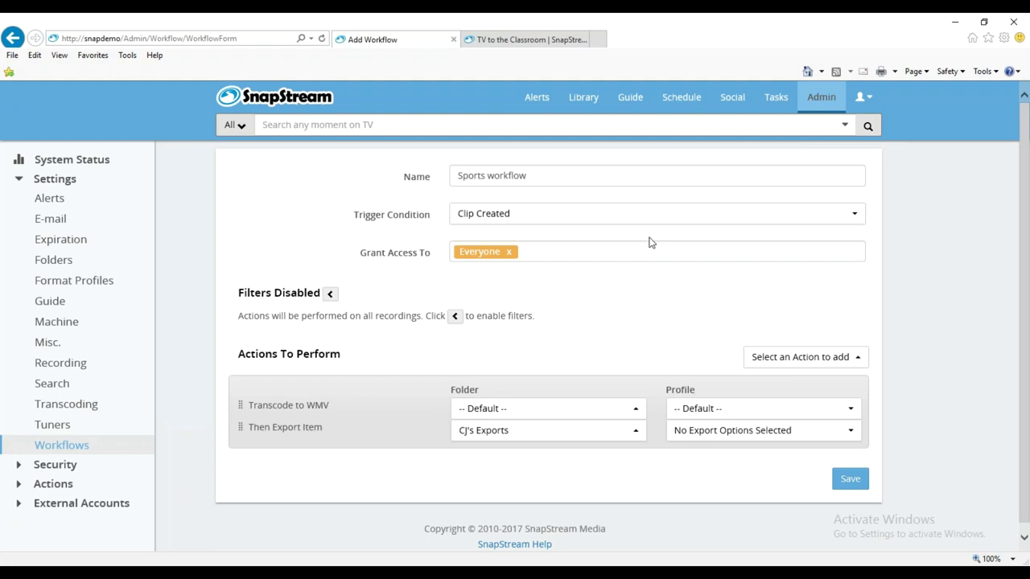
# Open the library, view the My Clips list, and return to browse all recordings
pyautogui.click(576, 98)
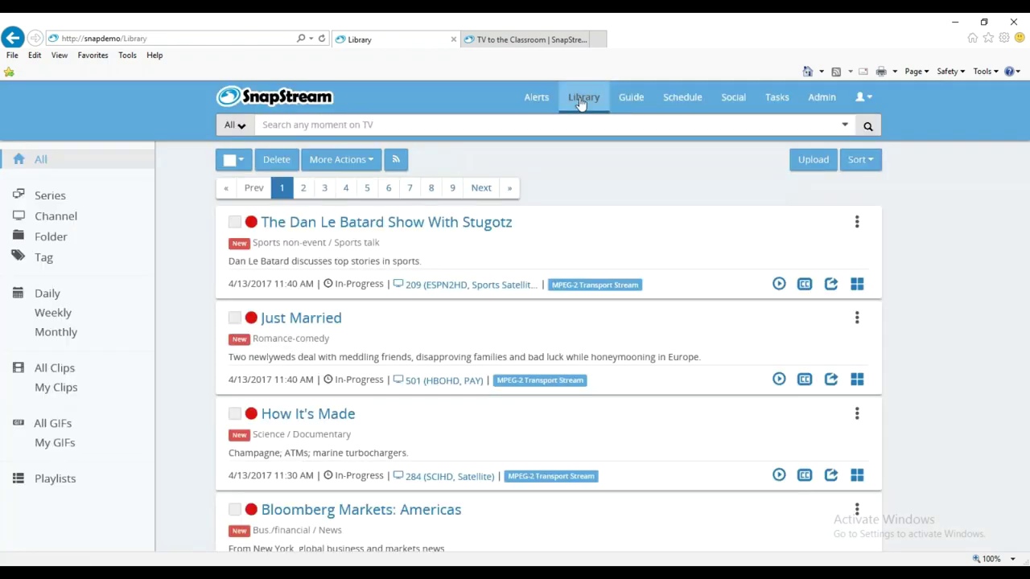
pyautogui.click(77, 389)
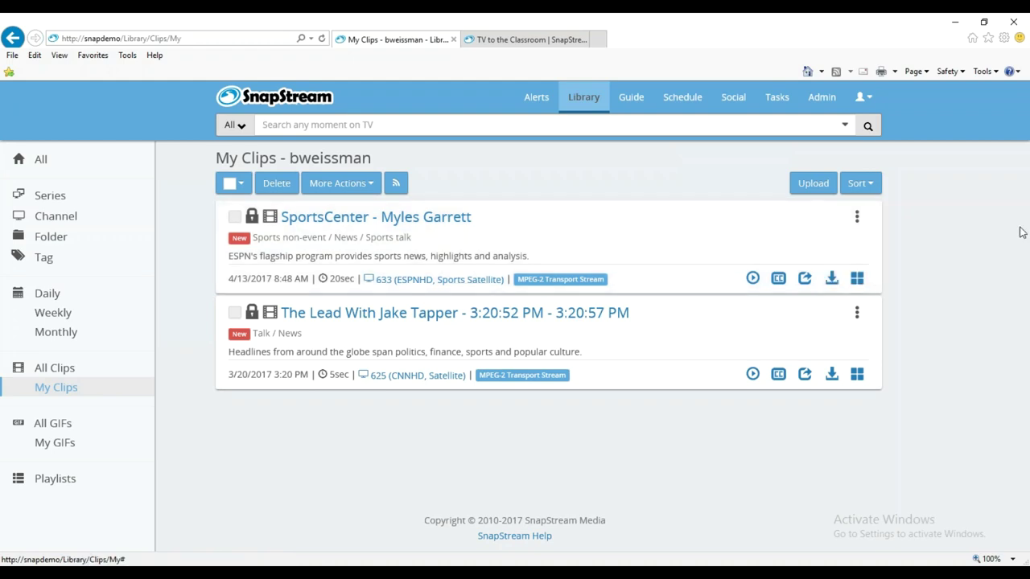
pyautogui.click(582, 98)
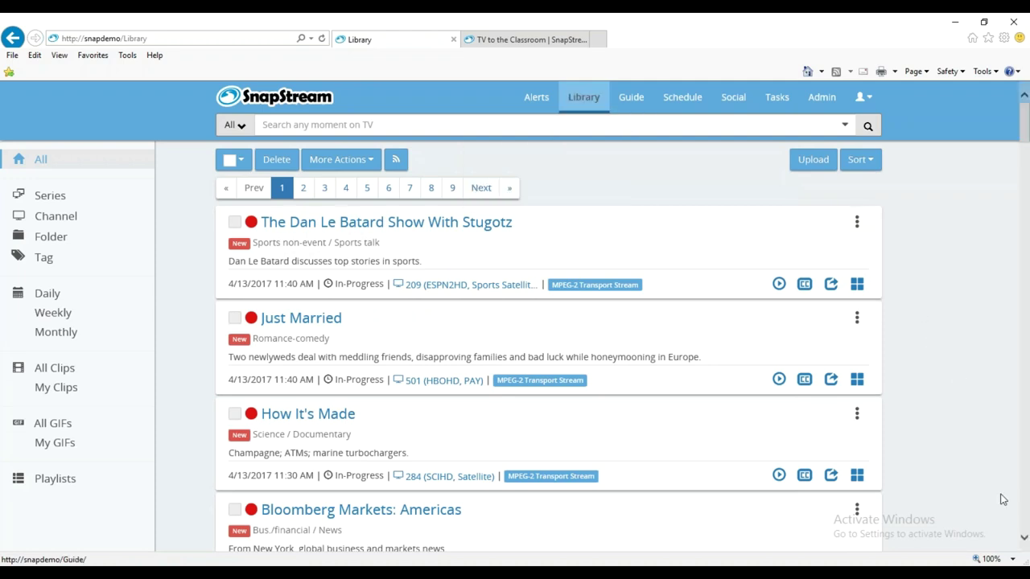
pyautogui.click(1024, 538)
pyautogui.click(1024, 538)
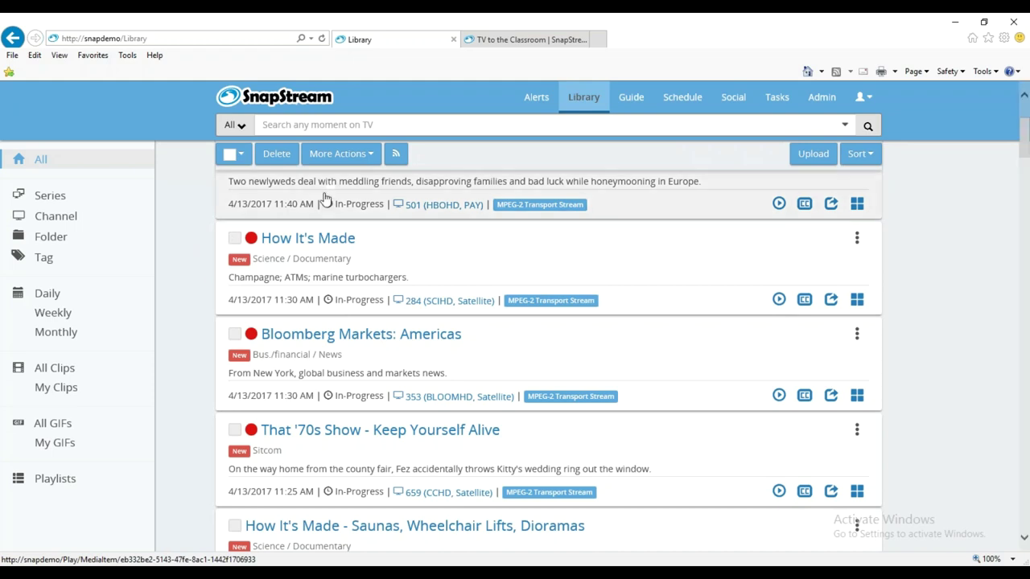
# Start a new Closed Captioning Search alert named "college sports alert"
pyautogui.click(535, 104)
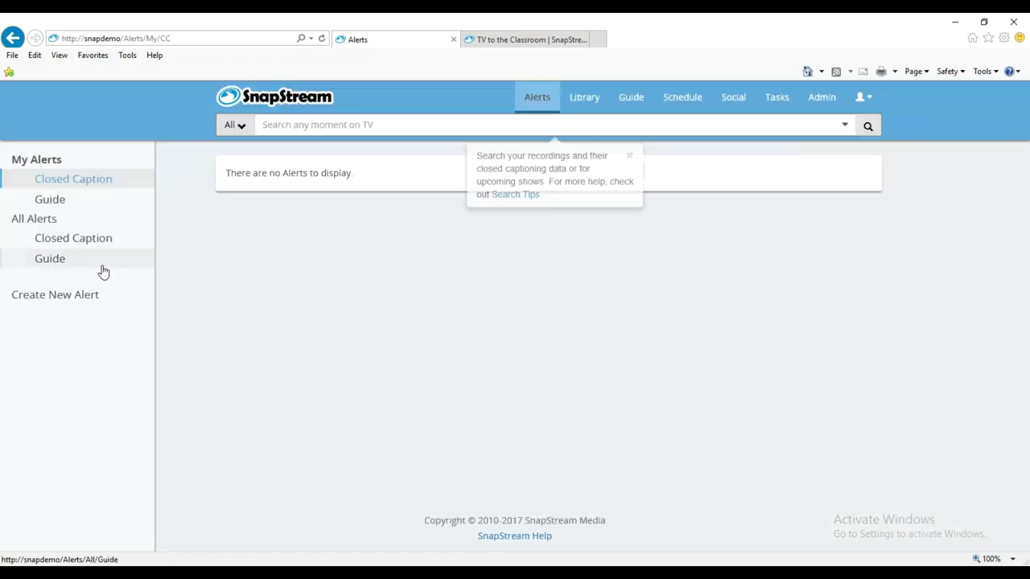
pyautogui.click(64, 296)
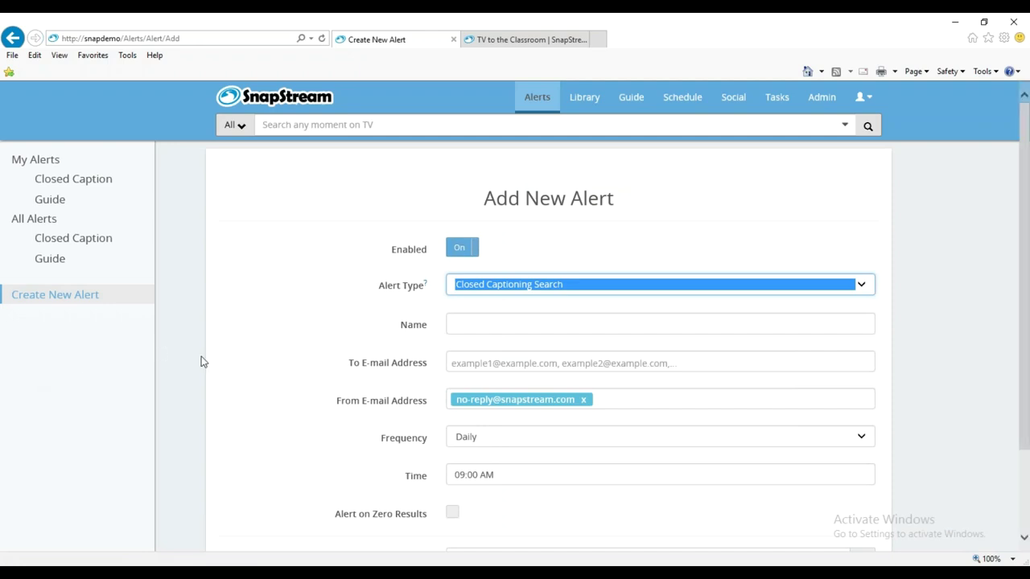
pyautogui.moveTo(1020, 390); pyautogui.dragTo(1012, 414)
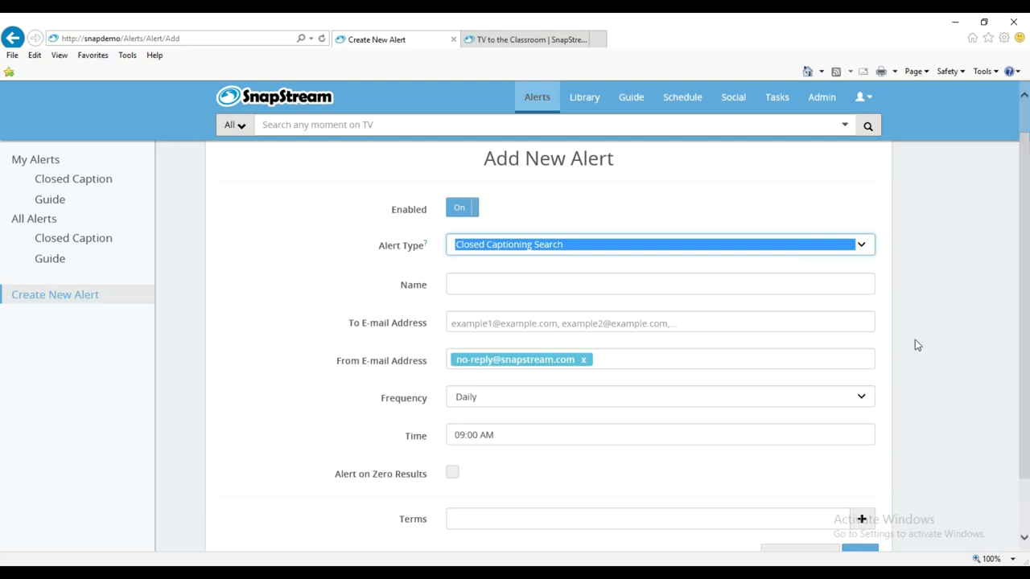
pyautogui.click(782, 285)
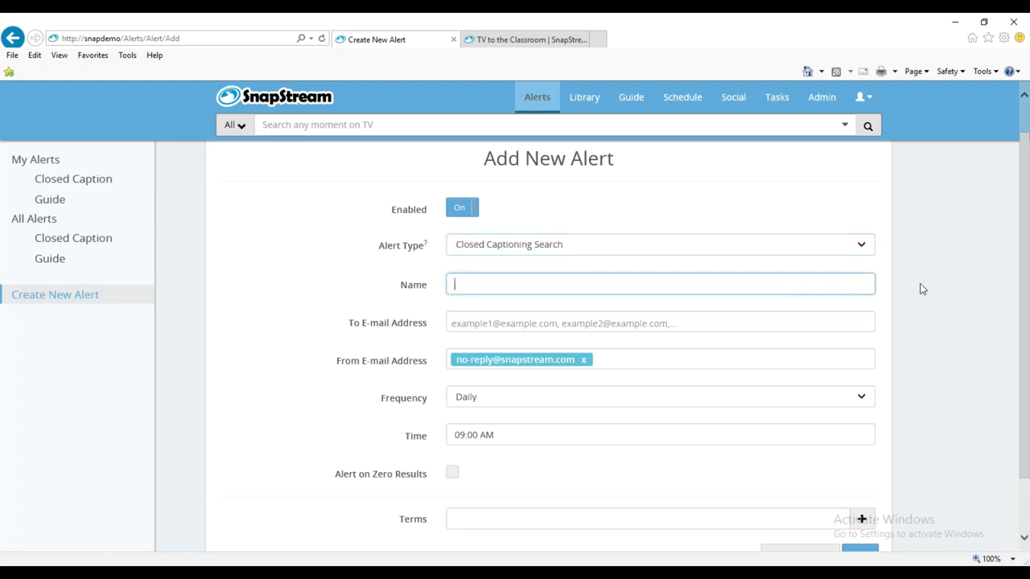
pyautogui.write('col')
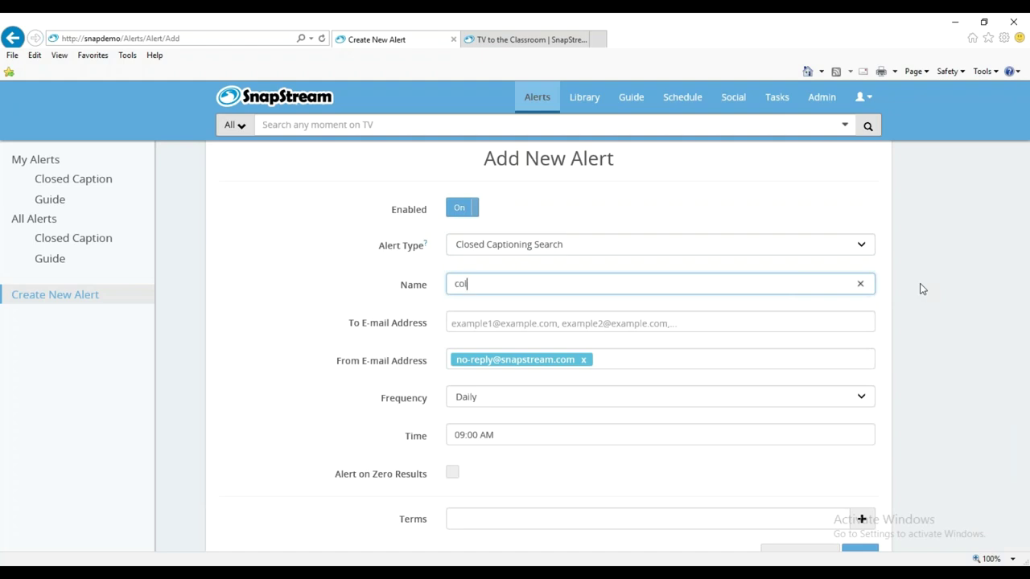
pyautogui.write('lege sports alert')
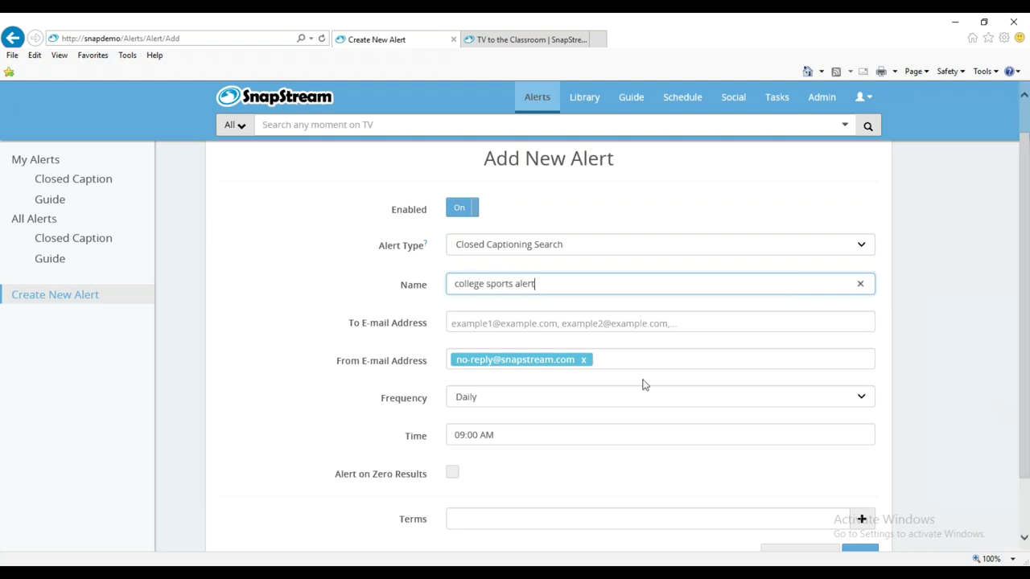
# Review the alert's frequency options, keep Daily, and set its time to 08:00 AM
pyautogui.click(608, 402)
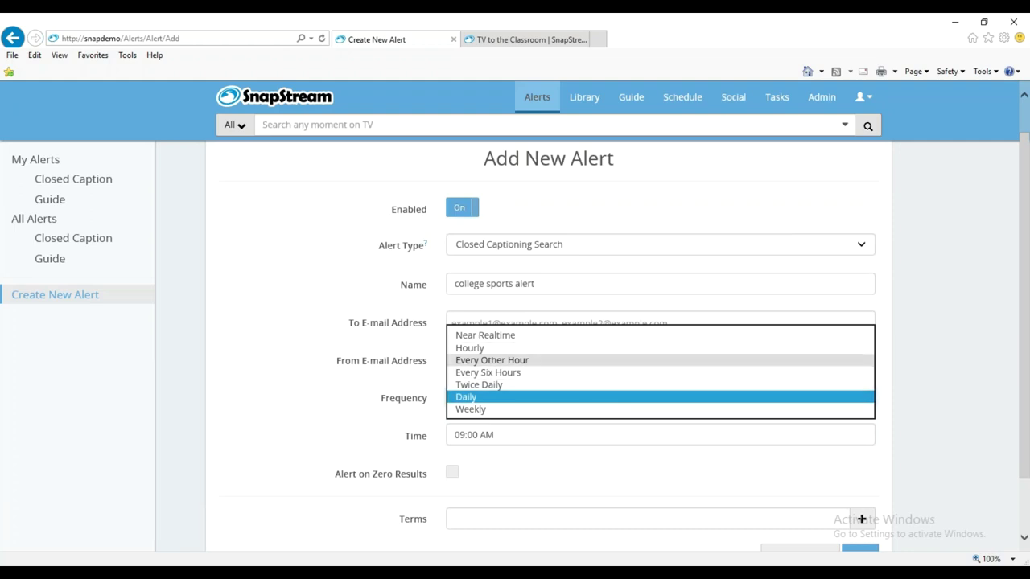
pyautogui.click(332, 387)
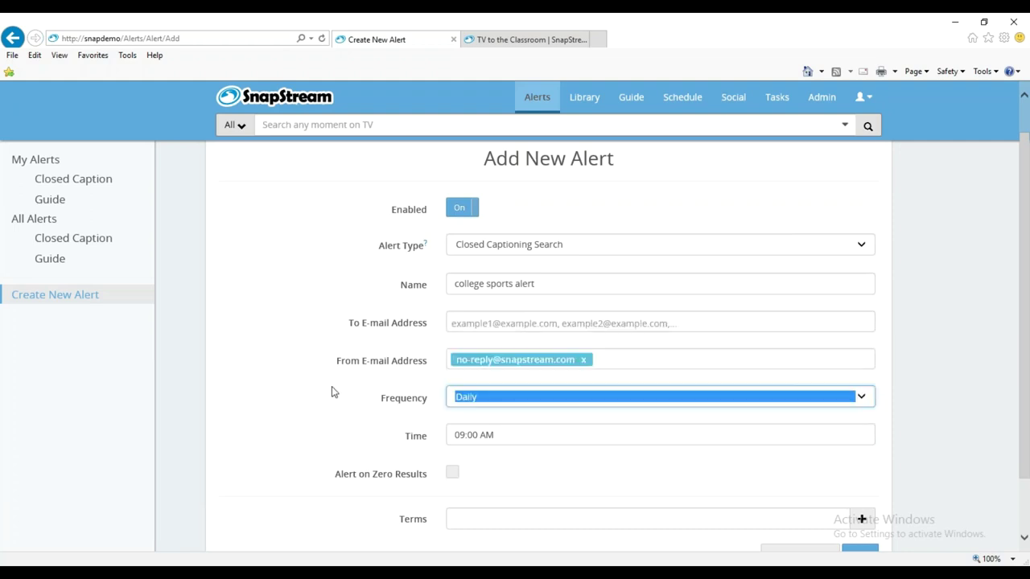
pyautogui.click(464, 435)
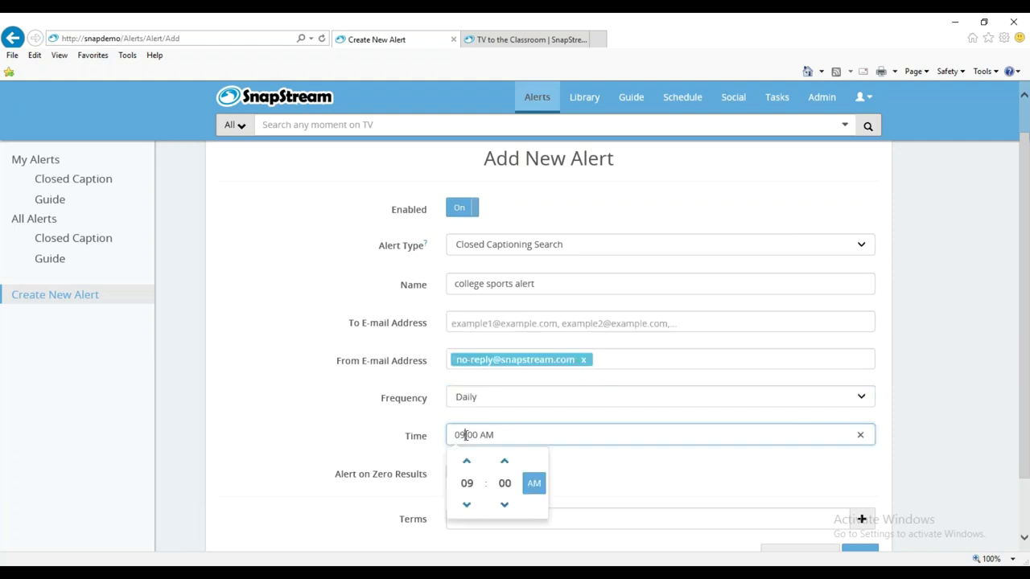
pyautogui.click(466, 504)
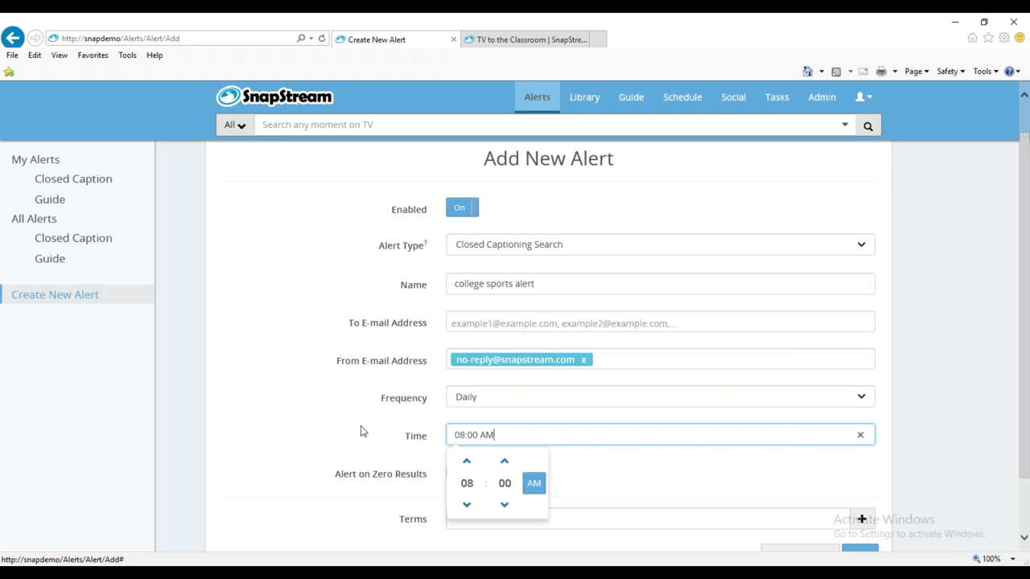
pyautogui.click(924, 426)
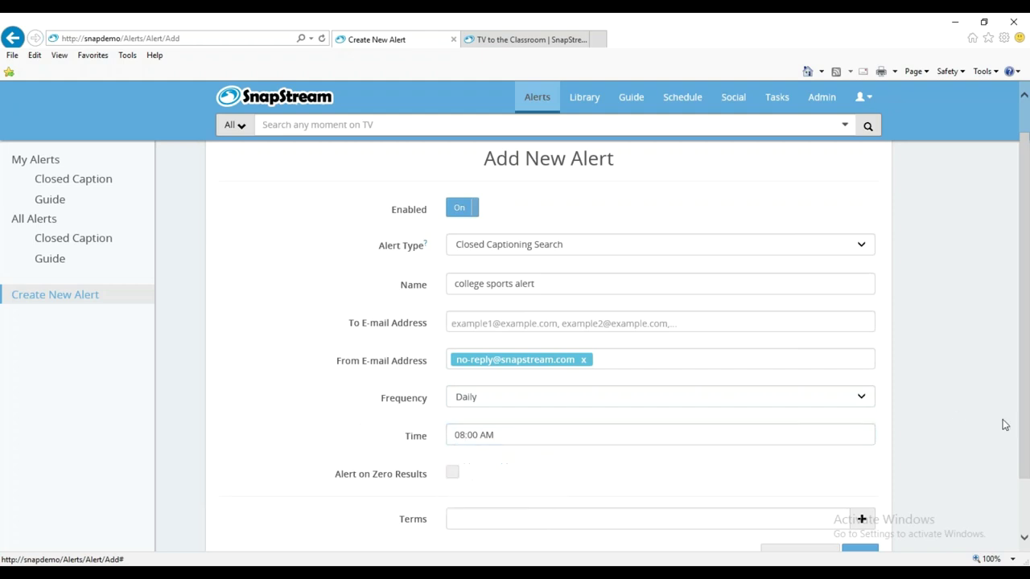
# Add "Big 12" and "Final Four" as search terms of the alert
pyautogui.moveTo(1024, 432); pyautogui.dragTo(1024, 482)
pyautogui.click(615, 454)
pyautogui.write('c')
pyautogui.press('BackSpace')
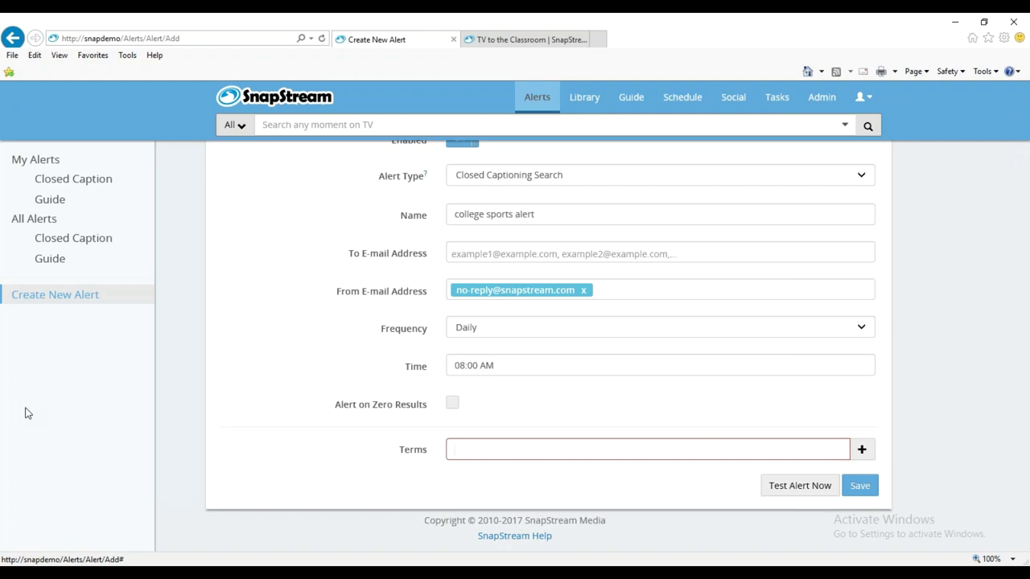
pyautogui.write('Big 12')
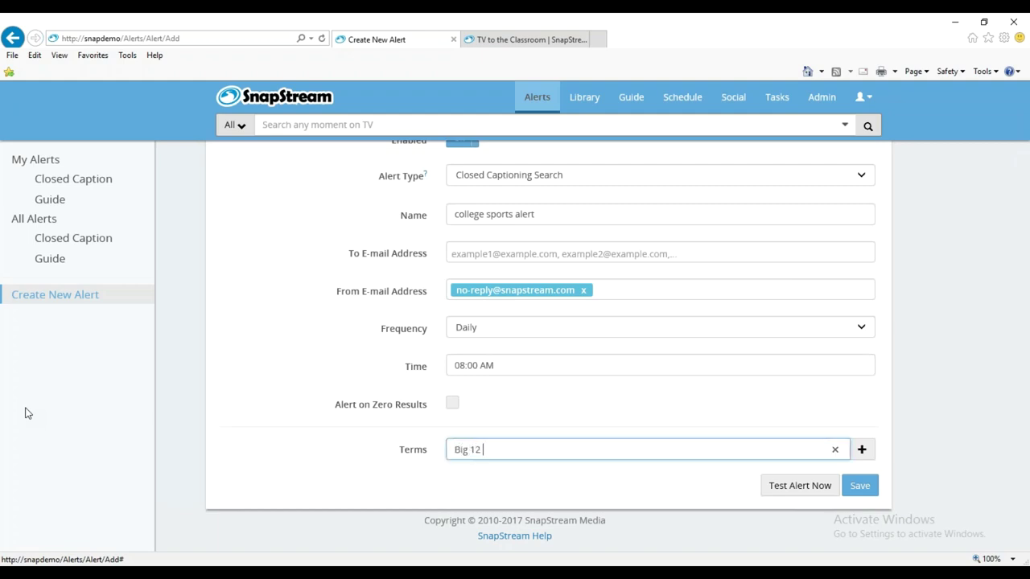
pyautogui.press('Return')
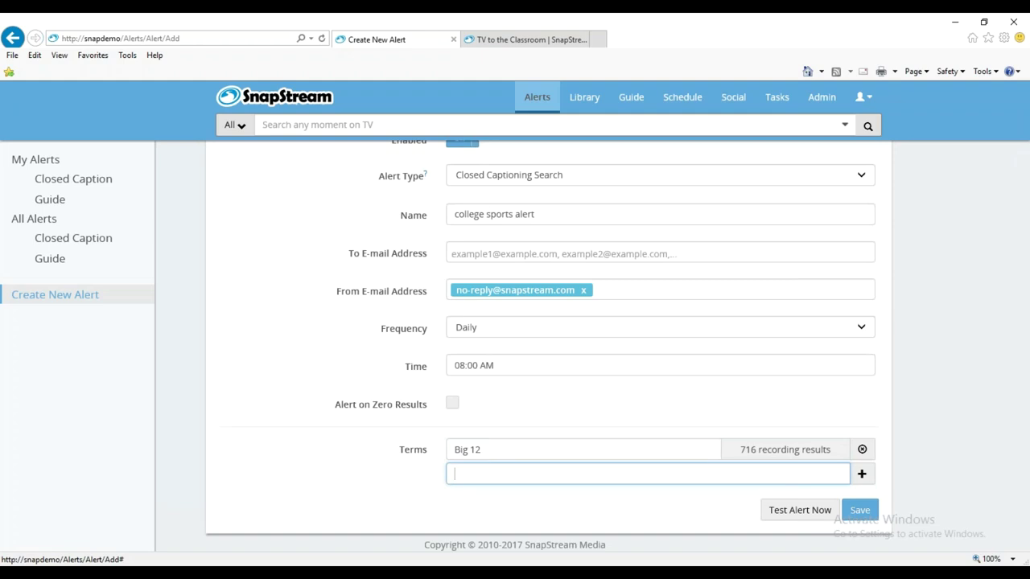
pyautogui.write('Final Four')
pyautogui.press('Return')
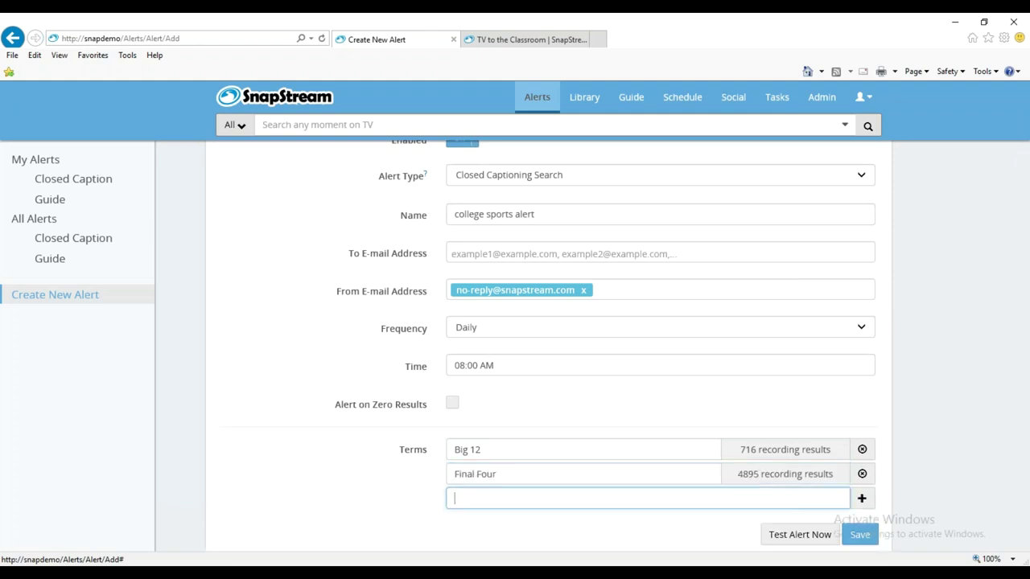
pyautogui.write('players, coaches, weather,')
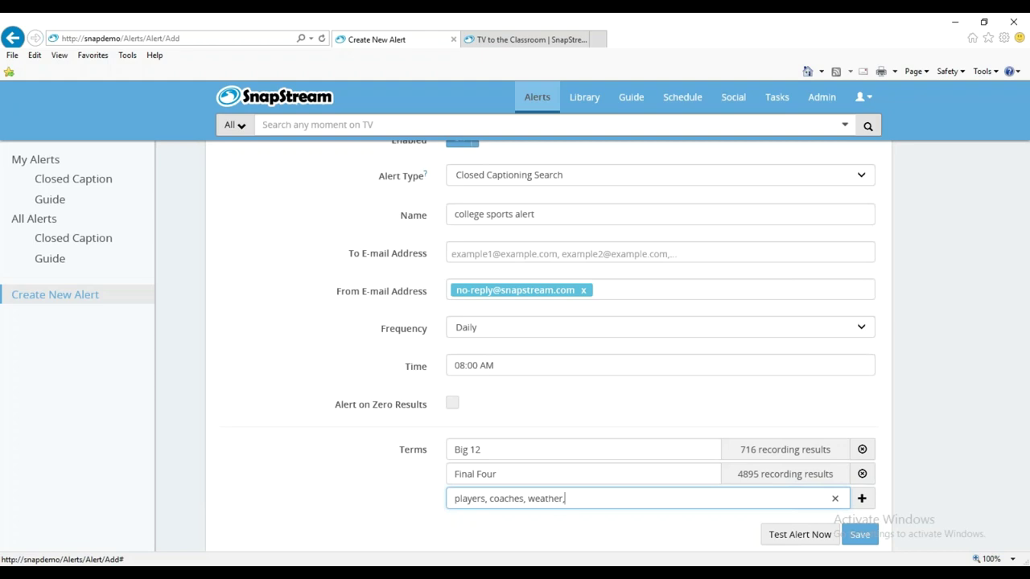
pyautogui.press('BackSpace')
pyautogui.press('BackSpace')
pyautogui.press('BackSpace')
pyautogui.press('BackSpace')
pyautogui.press('BackSpace')
pyautogui.press('BackSpace')
pyautogui.press('BackSpace')
pyautogui.press('BackSpace')
pyautogui.press('BackSpace')
pyautogui.press('BackSpace')
pyautogui.press('BackSpace')
pyautogui.press('BackSpace')
pyautogui.press('BackSpace')
pyautogui.press('BackSpace')
pyautogui.press('BackSpace')
pyautogui.press('BackSpace')
pyautogui.press('BackSpace')
pyautogui.press('BackSpace')
pyautogui.press('BackSpace')
pyautogui.press('BackSpace')
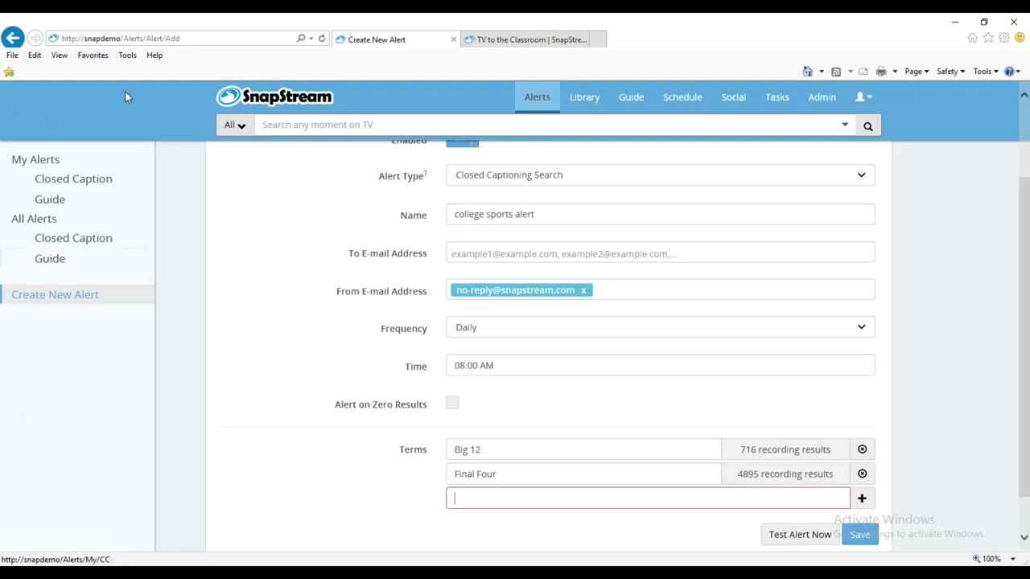
# Leave the new alert form without saving and return to the library
pyautogui.click(443, 128)
pyautogui.click(581, 99)
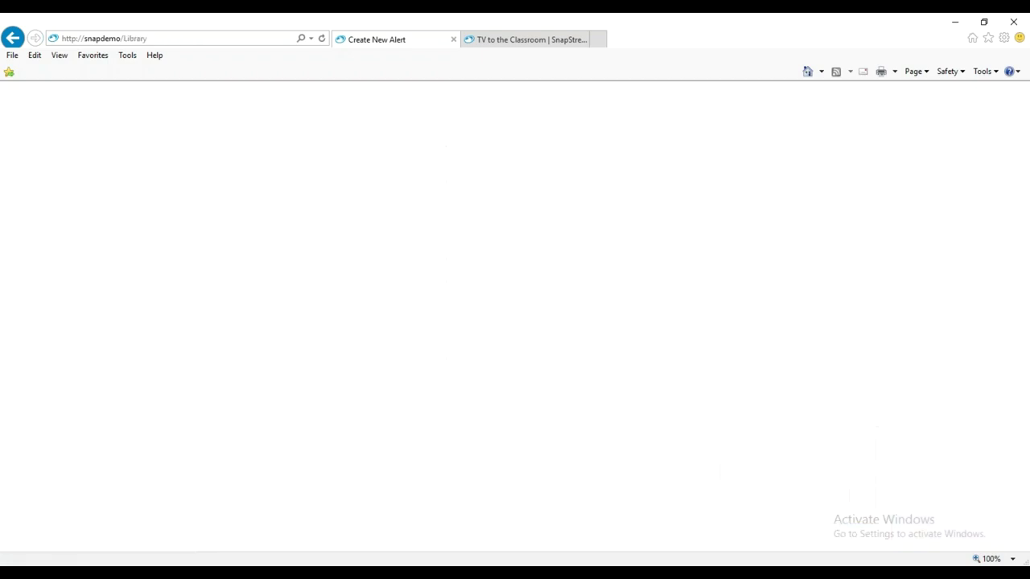